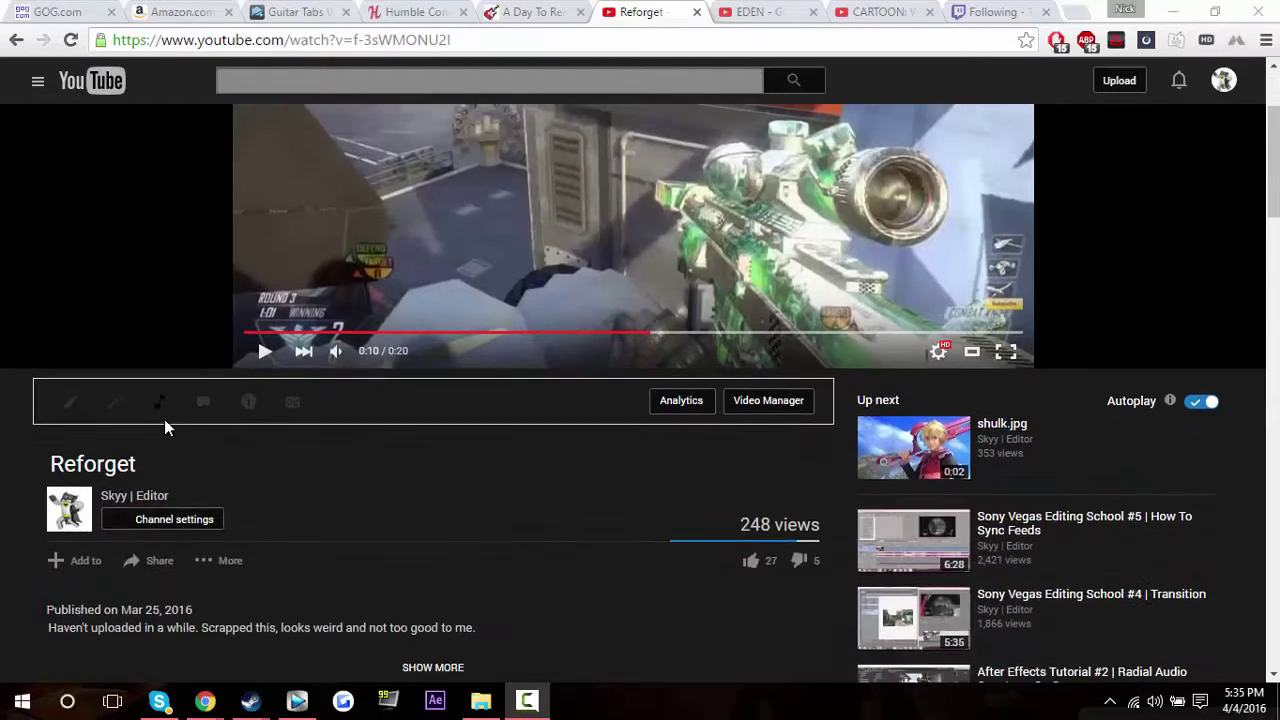
- Read the comment under the Reforget video asking how to get close-ups on the enemy's face
scroll(163, 380, up, 3)
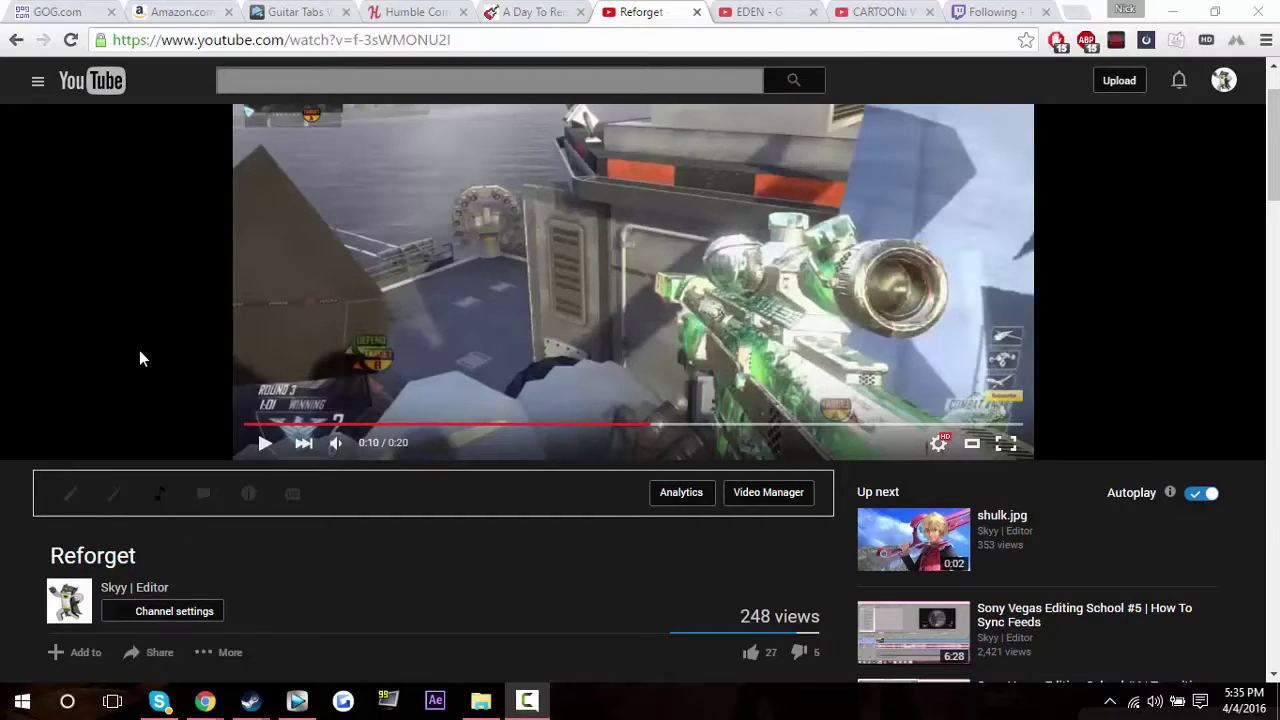
scroll(140, 357, down, 10)
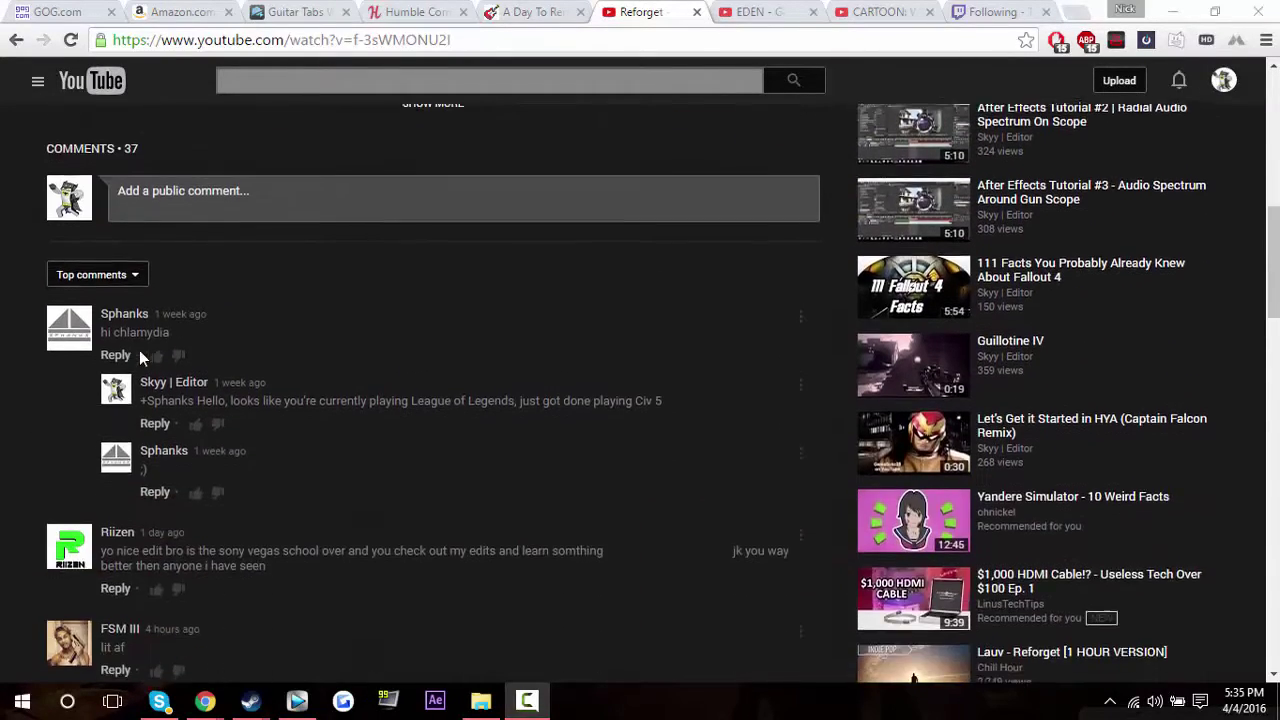
scroll(139, 350, down, 10)
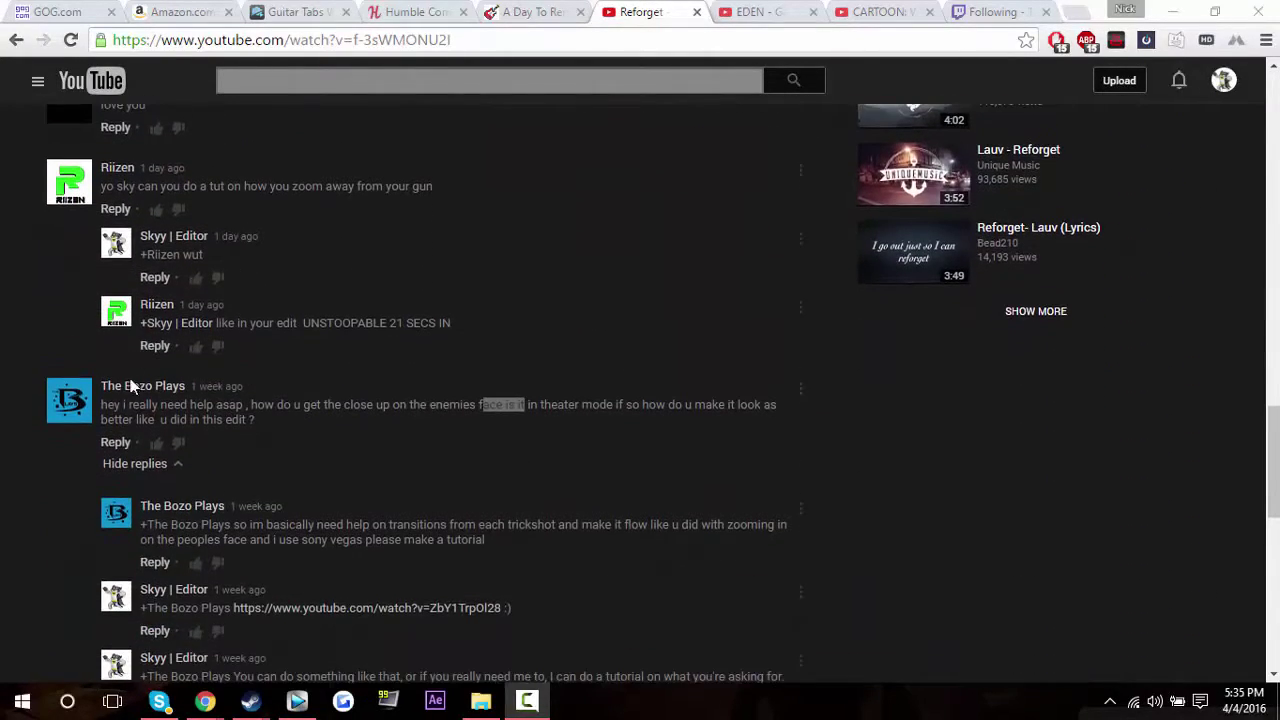
drag(419, 404, 432, 404)
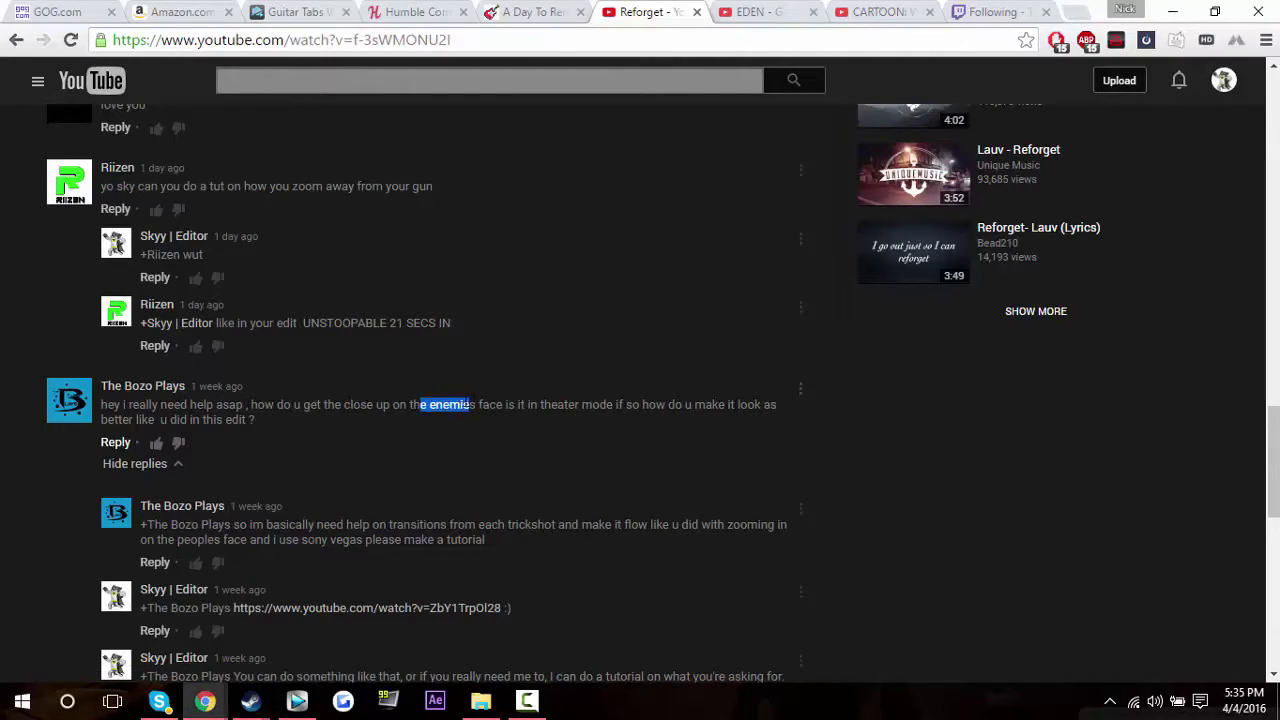
scroll(436, 397, up, 15)
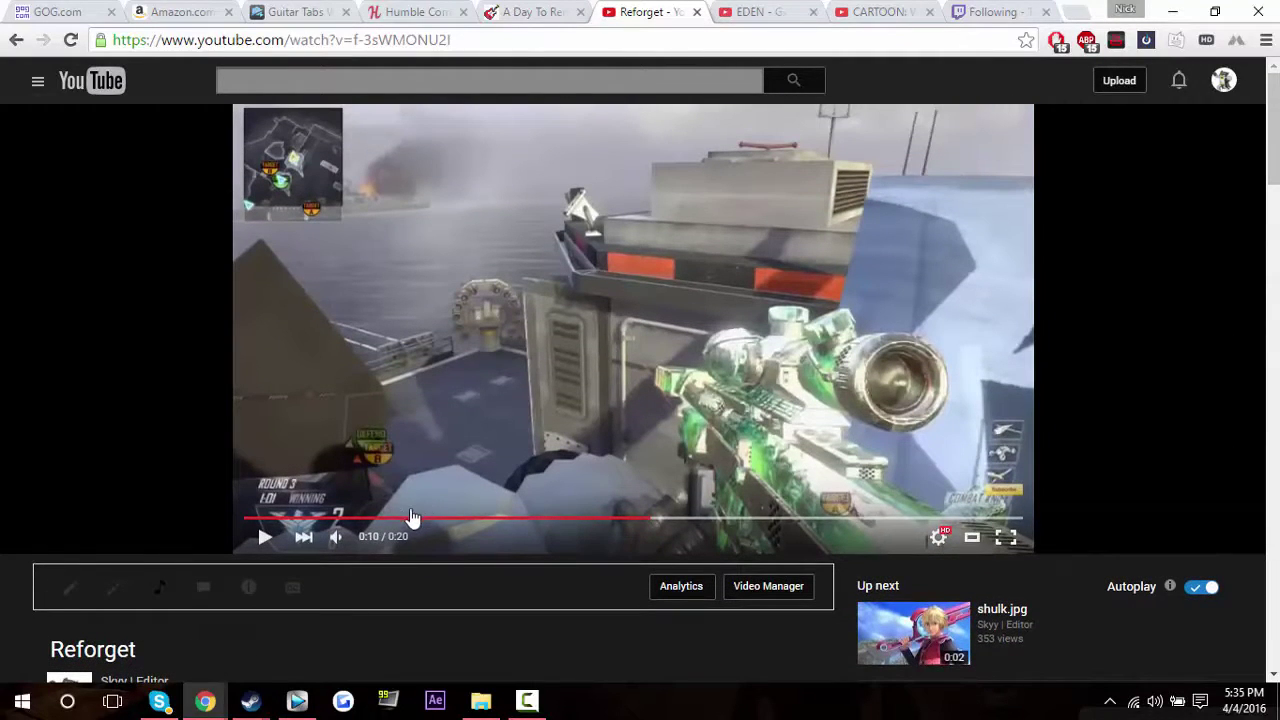
- Play the Reforget video from about 0:04 and again from 0:07 to review its clip transitions
click(397, 517)
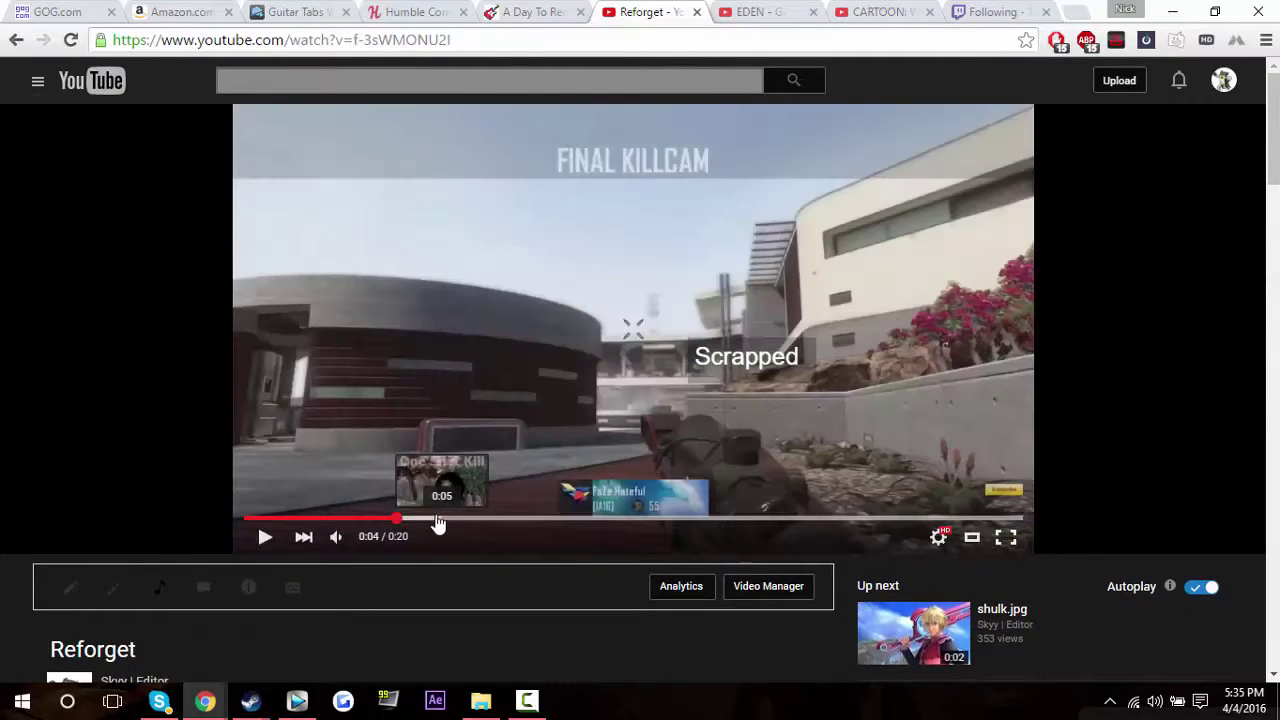
click(379, 518)
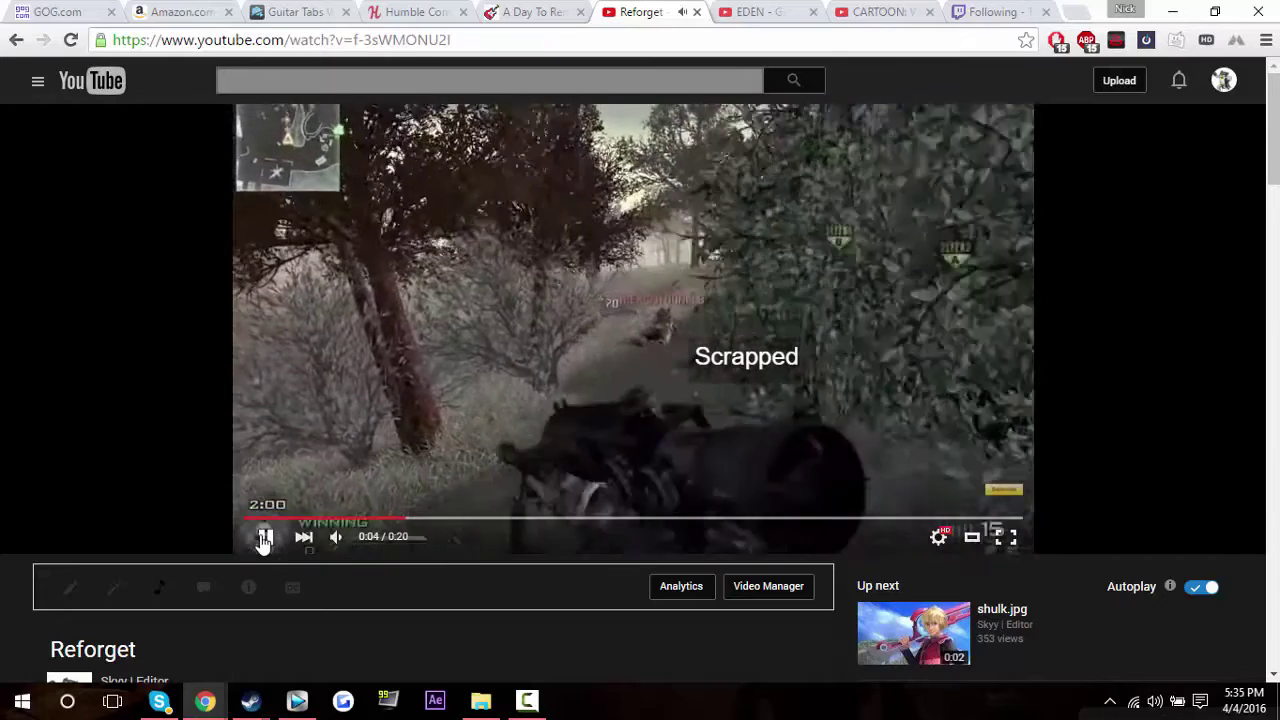
click(262, 536)
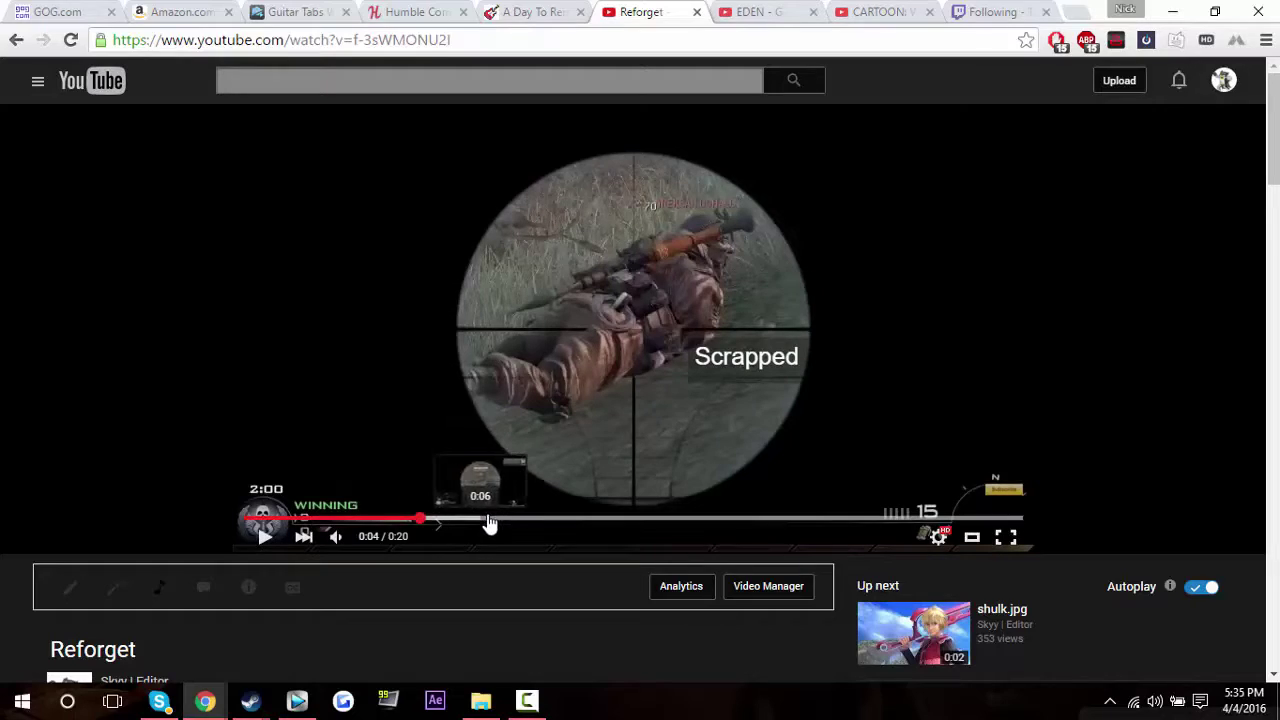
click(519, 520)
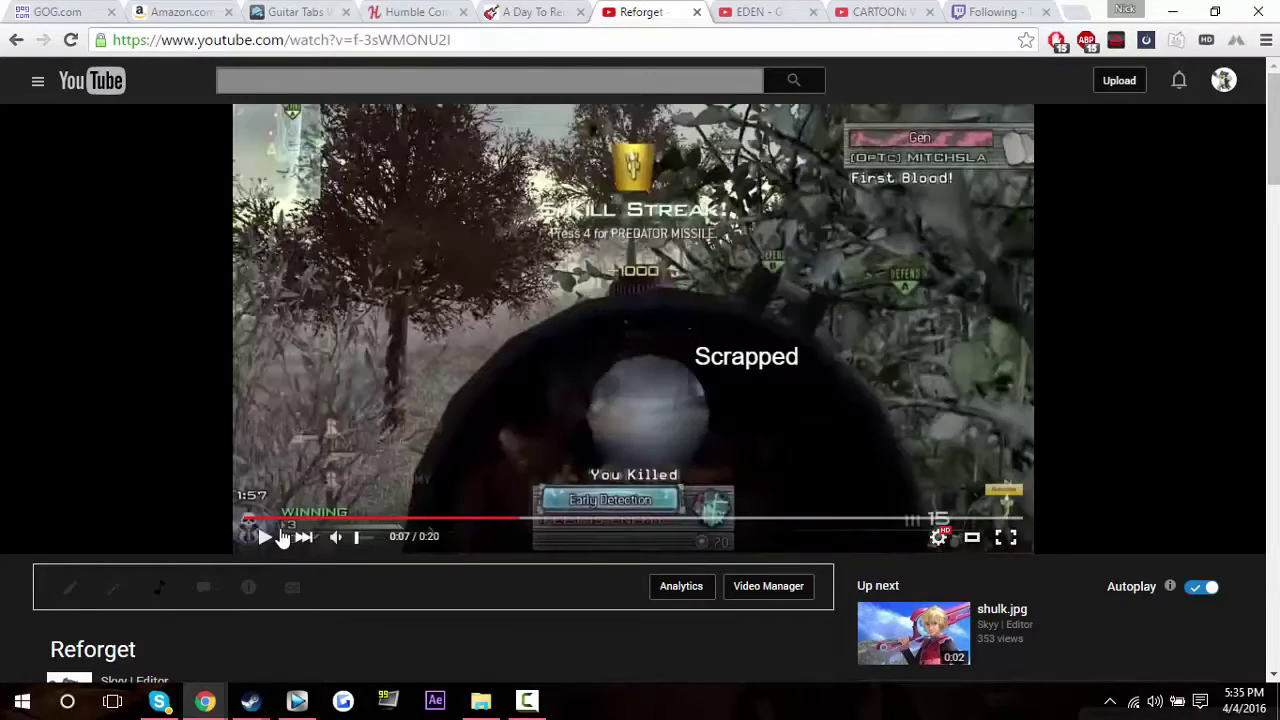
click(265, 537)
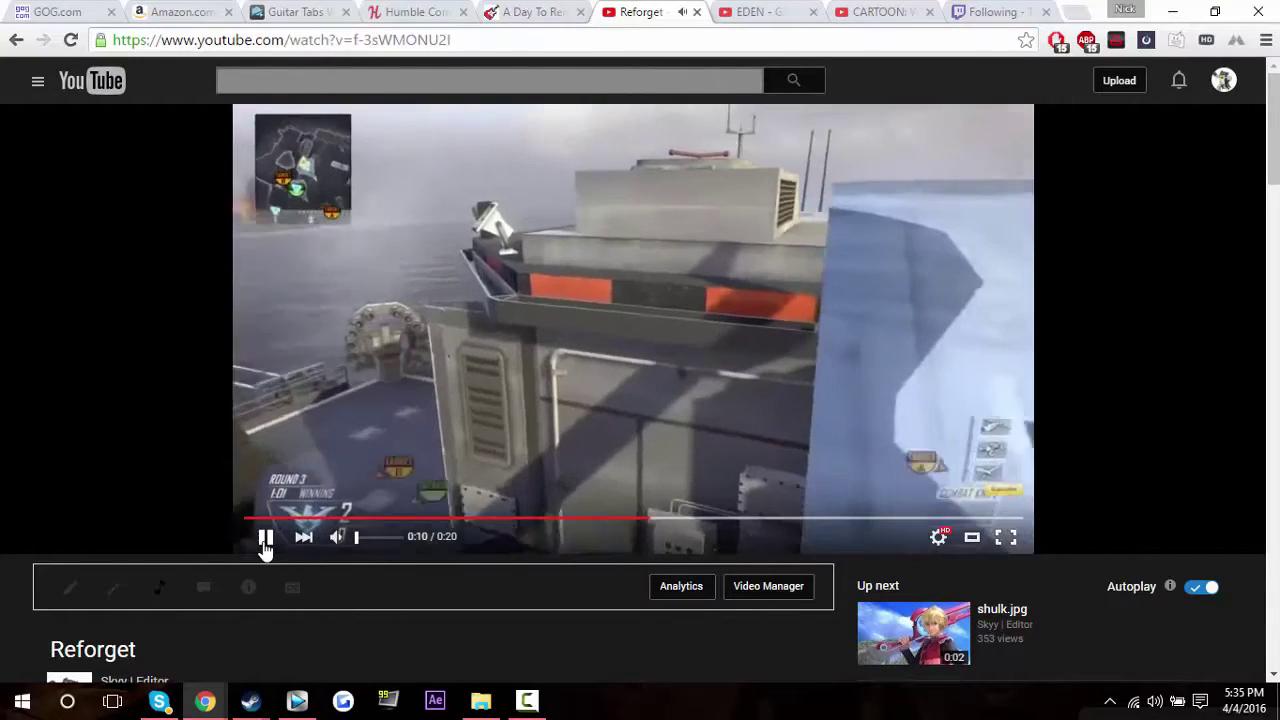
click(265, 540)
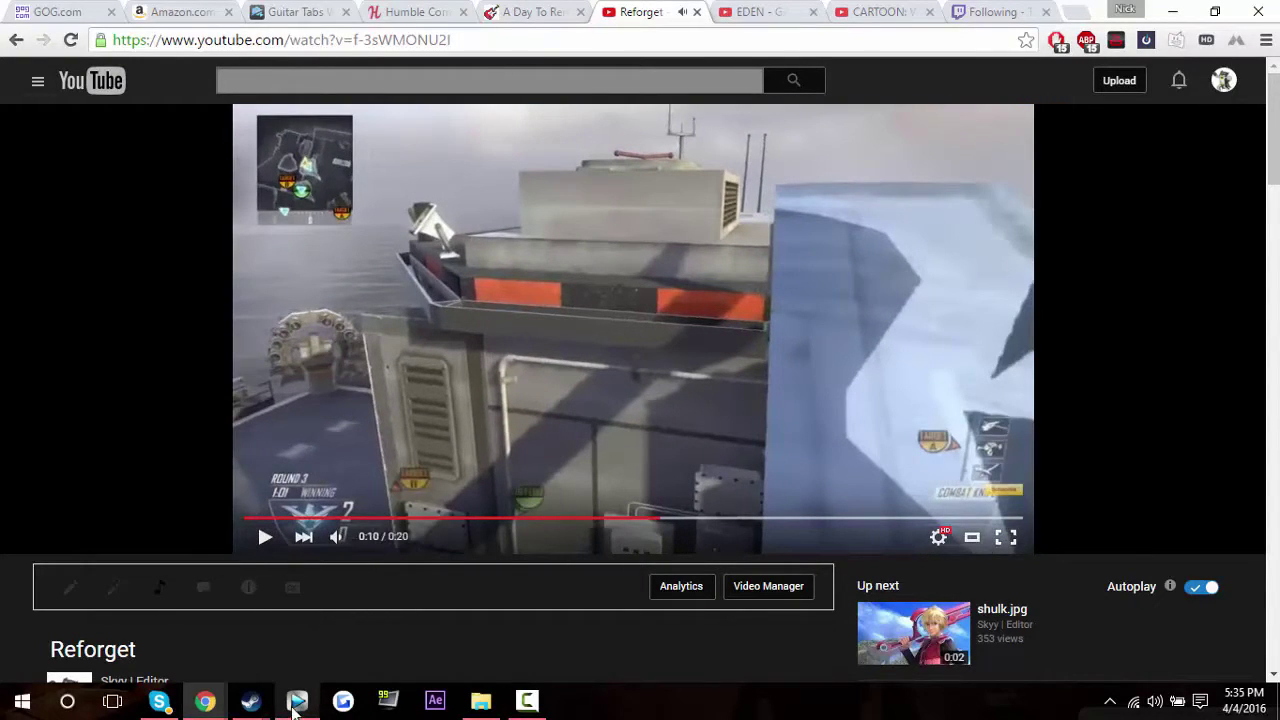
- Switch to Vegas Pro and add the first gameplay clip at the start of video track 1
mouse_move(296, 706)
click(293, 645)
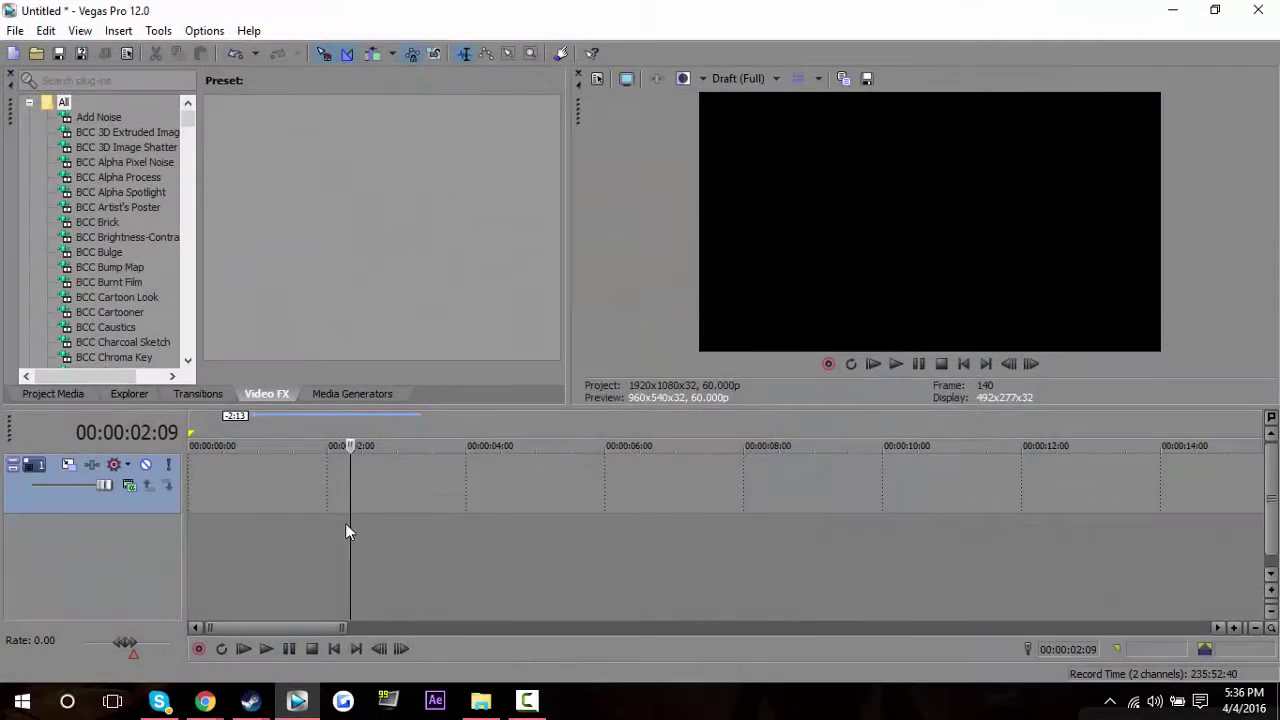
drag(352, 487, 327, 481)
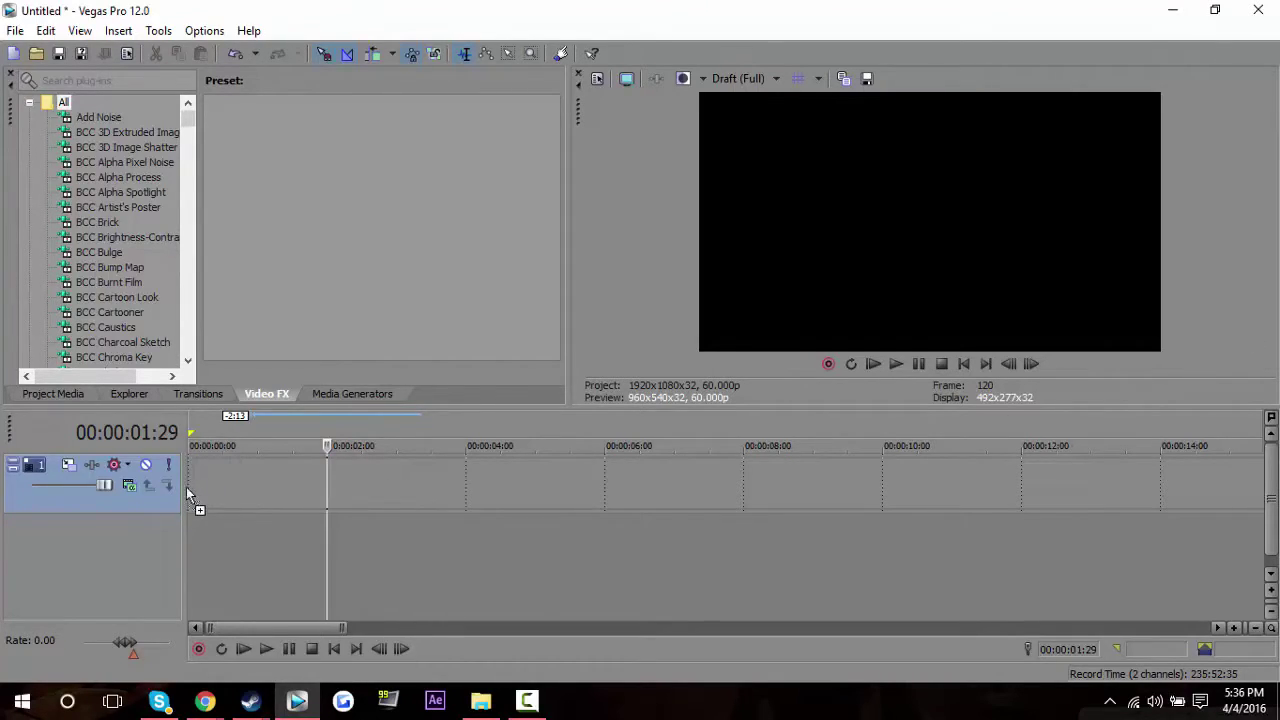
drag(188, 494, 191, 490)
- Split the gameplay clip at about 9 seconds and delete the portion before the split
scroll(358, 483, down, 3)
click(344, 486)
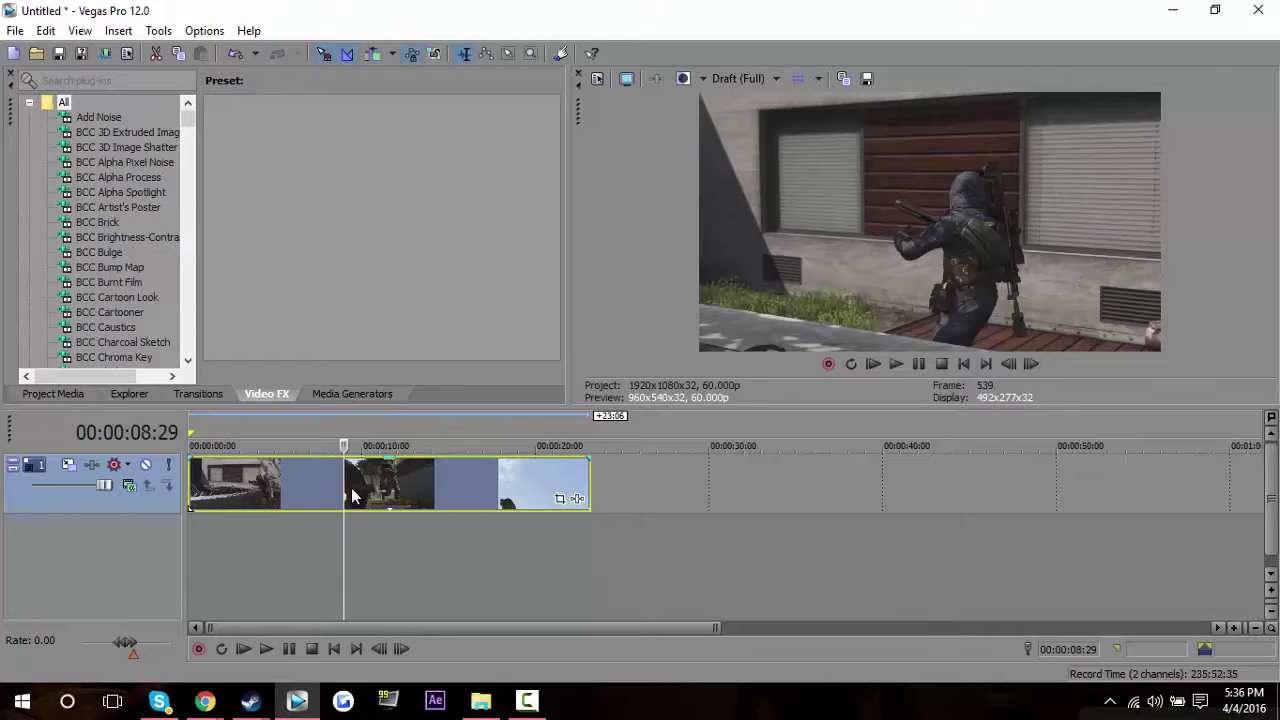
drag(348, 495, 345, 496)
key(s)
click(311, 485)
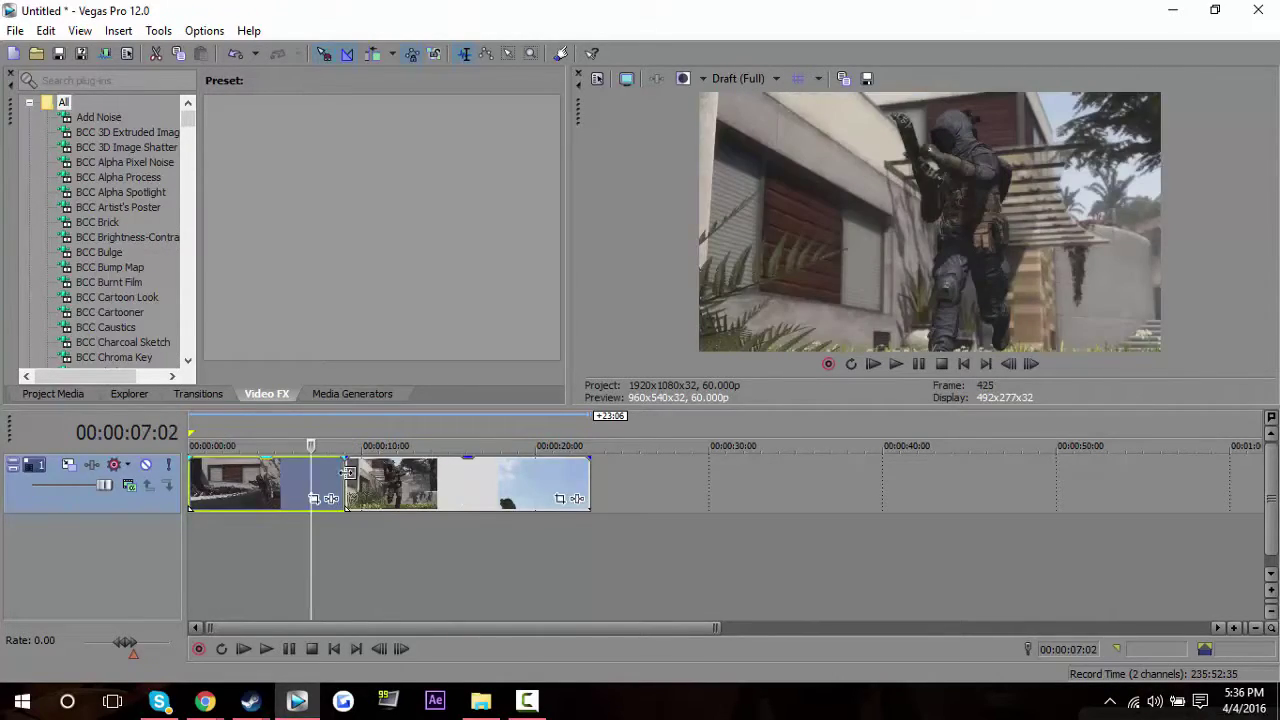
key(Delete)
- Split the remaining clip at 00:00:13:13, delete the portion after it, and move the kept piece to the timeline's start
click(400, 483)
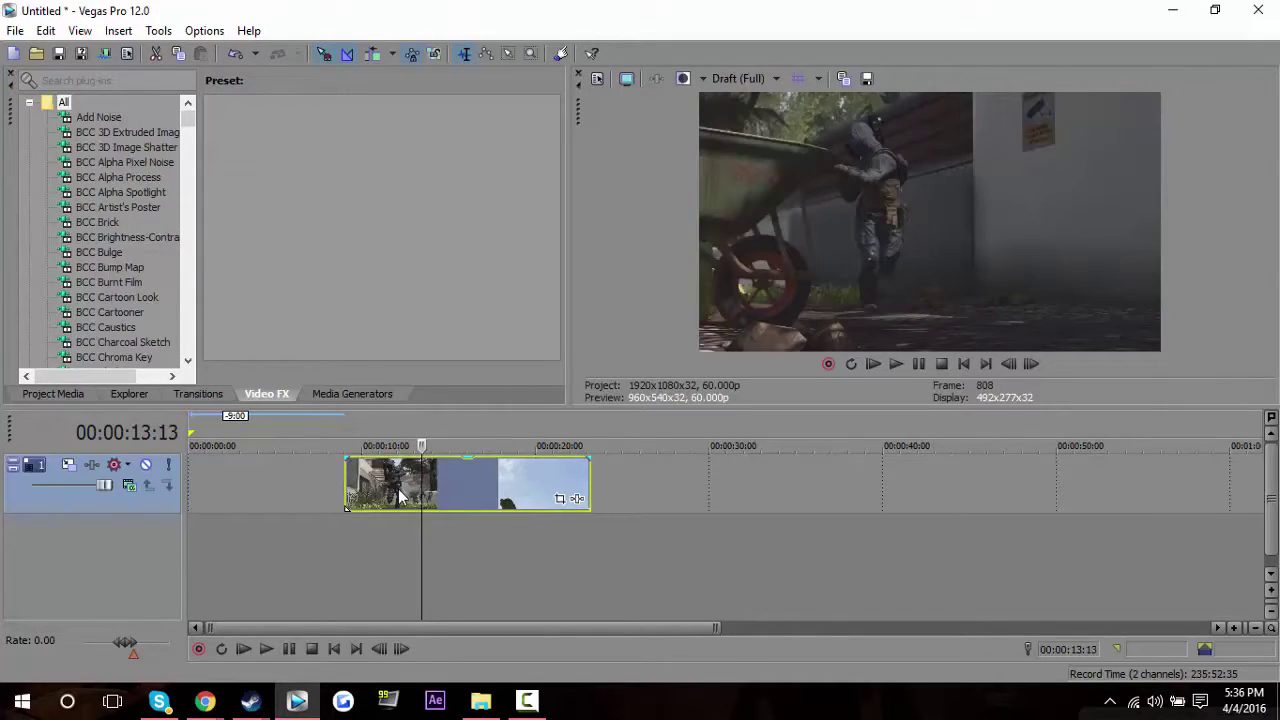
key(s)
click(457, 488)
key(Delete)
drag(392, 488, 170, 475)
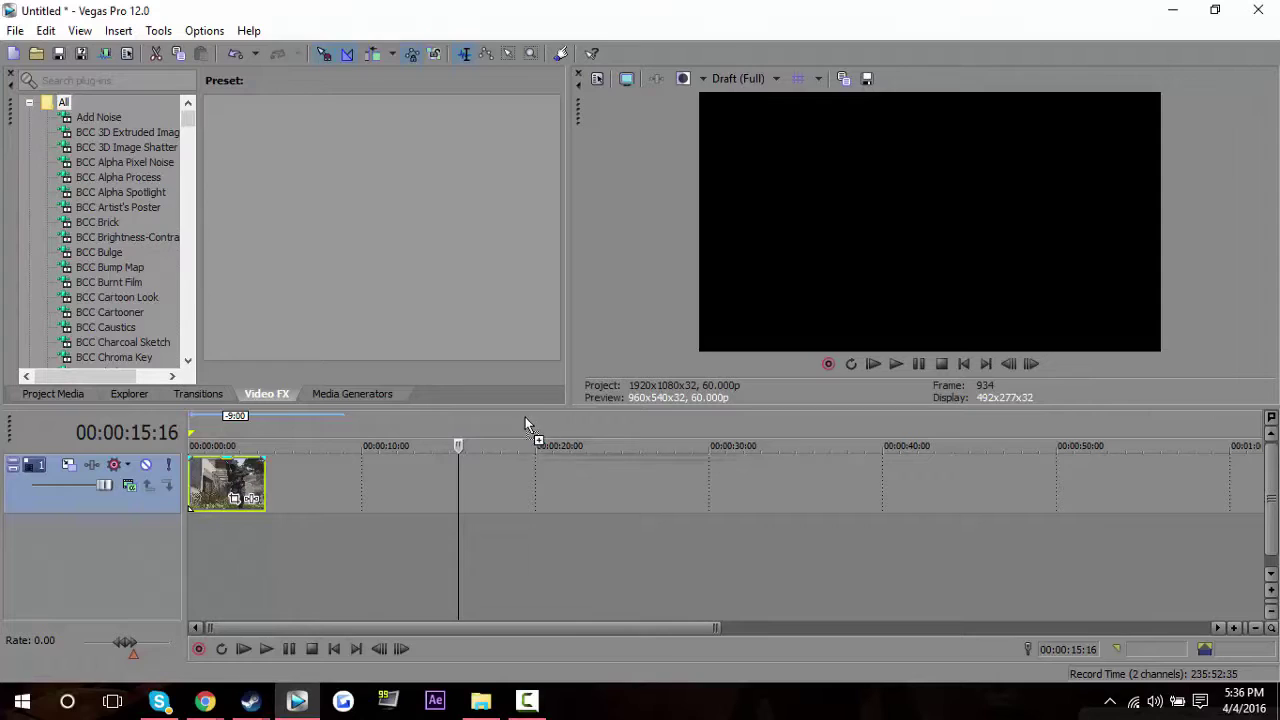
- Add the second gameplay clip after the first, split it at 00:00:08:11 and delete the portion before the split
drag(316, 492, 307, 492)
click(359, 482)
click(346, 482)
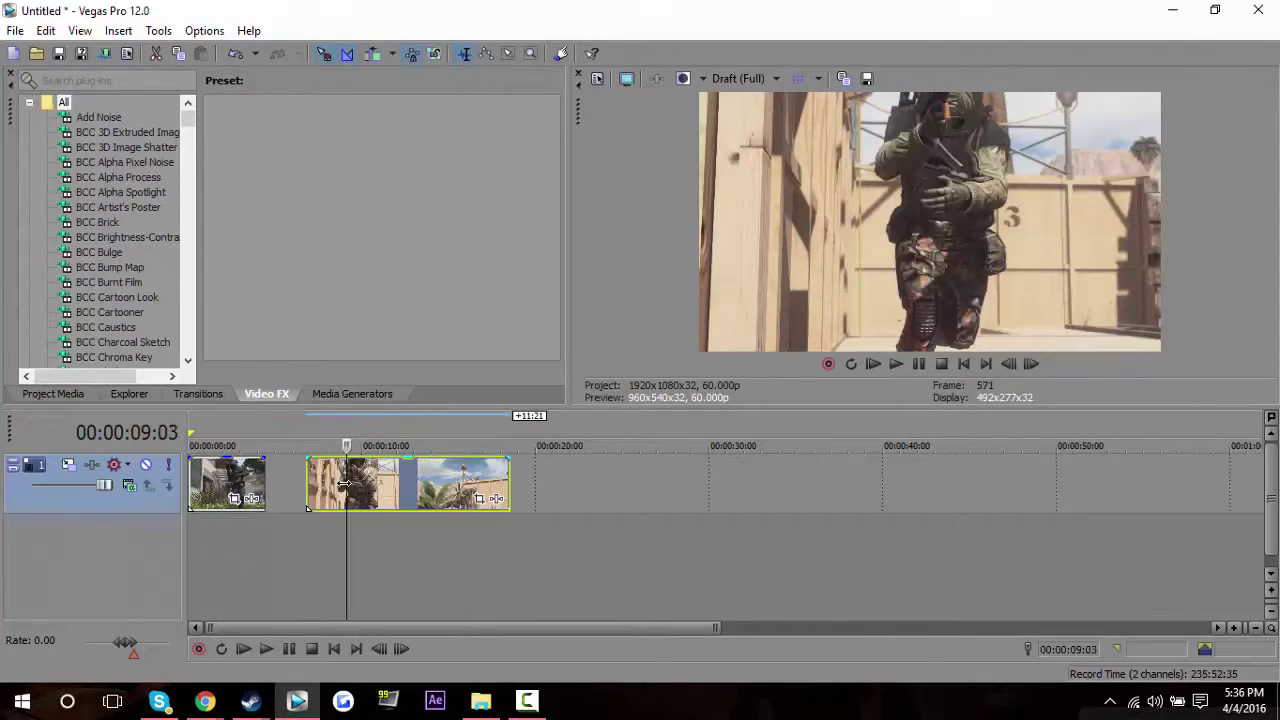
key(Left)
key(Left)
click(334, 487)
right_click(334, 487)
click(404, 346)
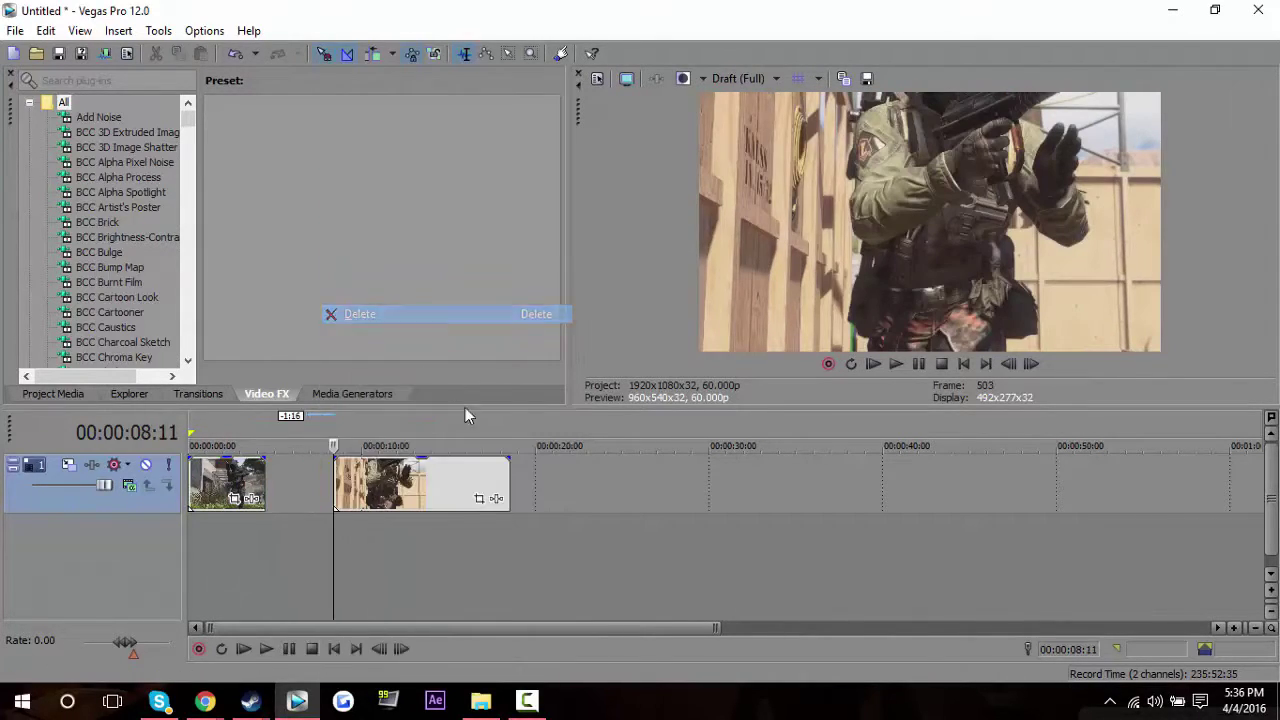
- Shorten the second clip to about 3.5 seconds and butt it against the end of the first clip
drag(503, 477, 303, 490)
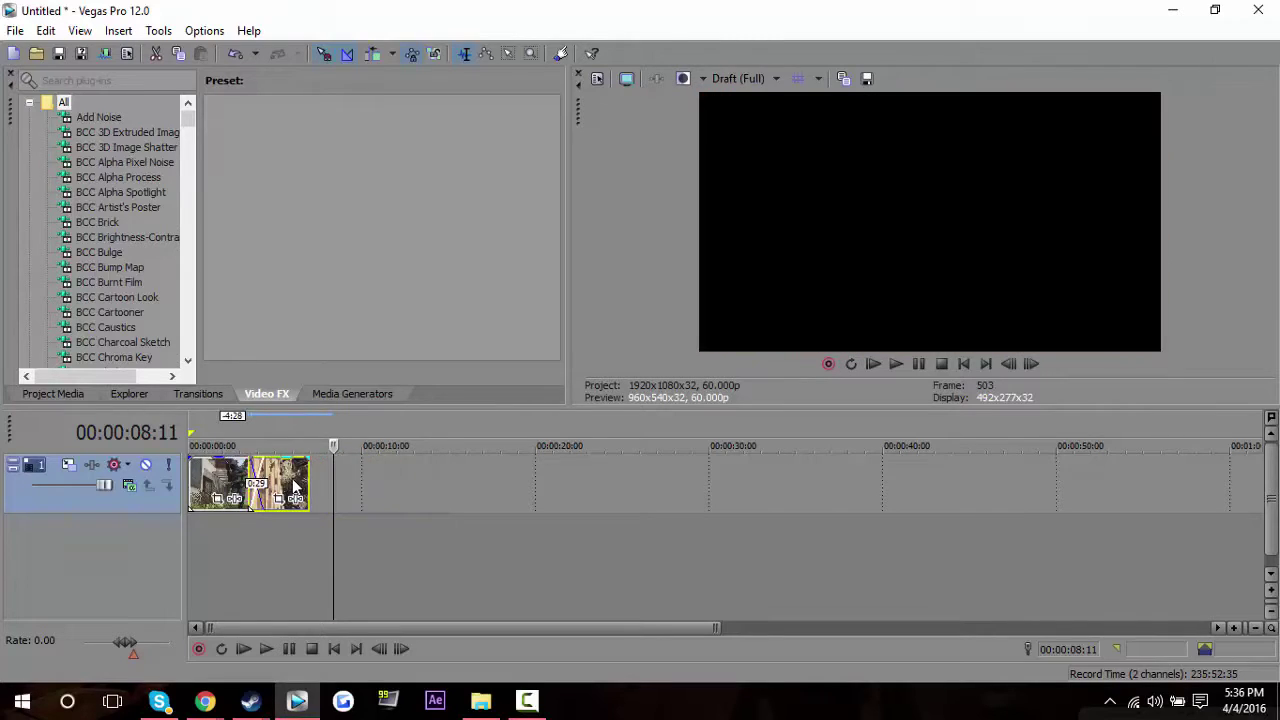
click(264, 480)
scroll(264, 480, up, 6)
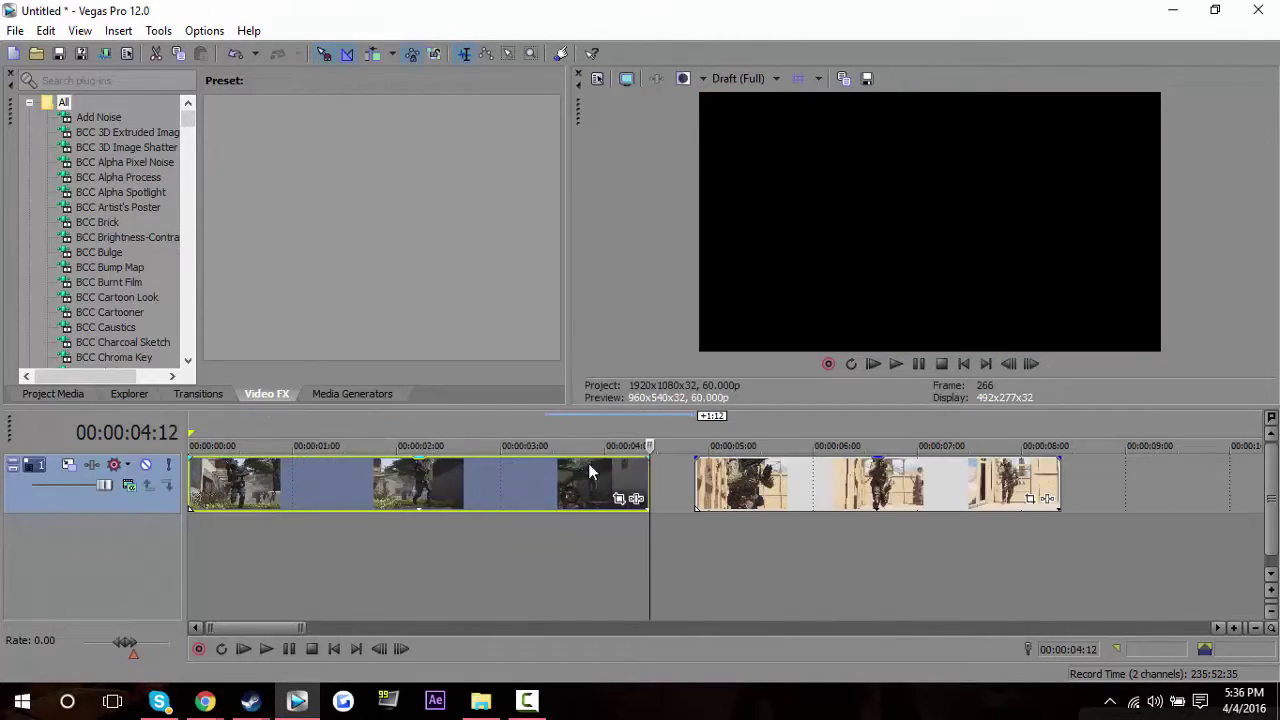
drag(708, 478, 664, 474)
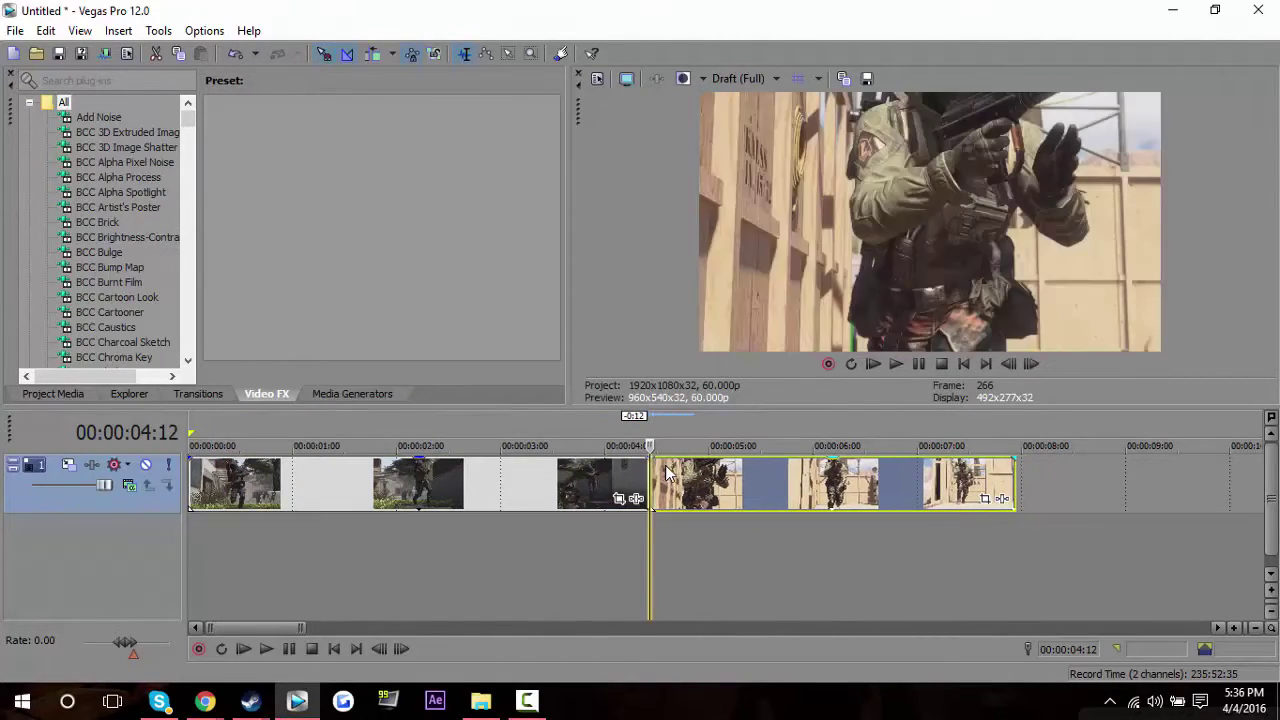
- Insert a Velocity envelope on the second clip and set its curve to Fast Fade
right_click(668, 478)
mouse_move(881, 501)
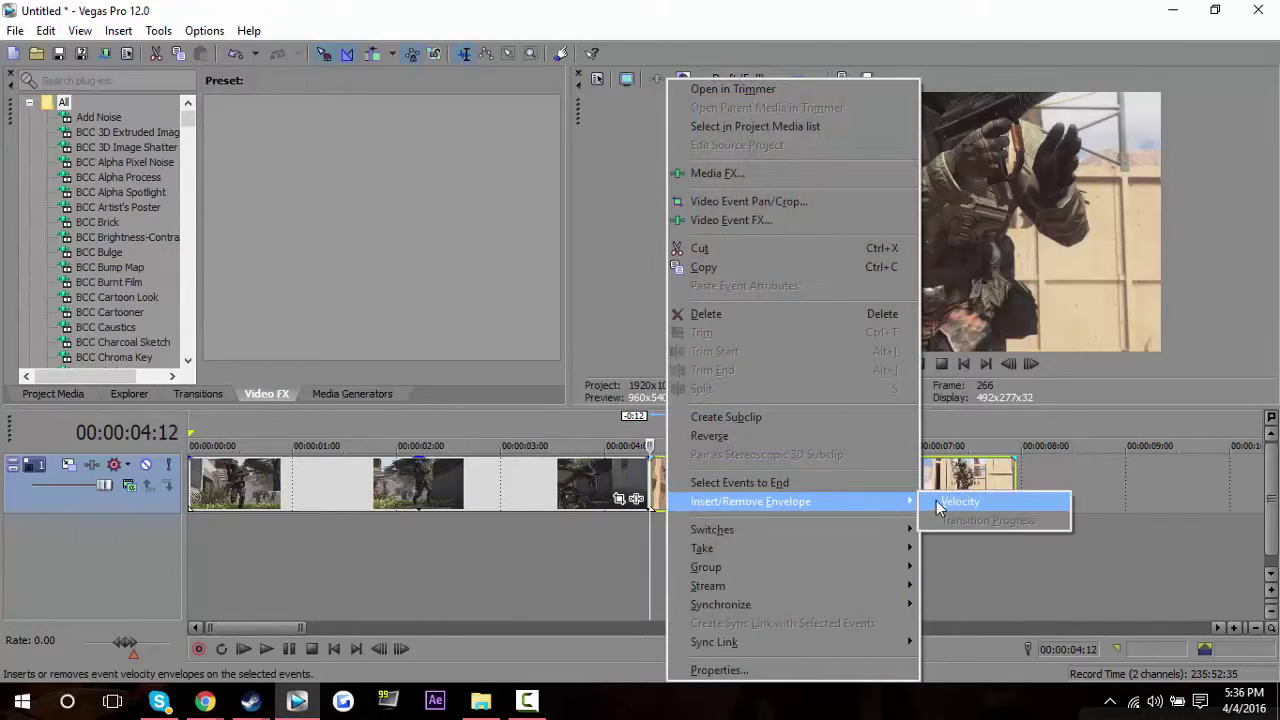
click(965, 503)
right_click(730, 488)
click(783, 337)
scroll(711, 443, up, 2)
- Insert a Velocity envelope on the first clip and set its curve to Slow Fade
right_click(648, 484)
mouse_move(885, 501)
click(955, 503)
right_click(632, 481)
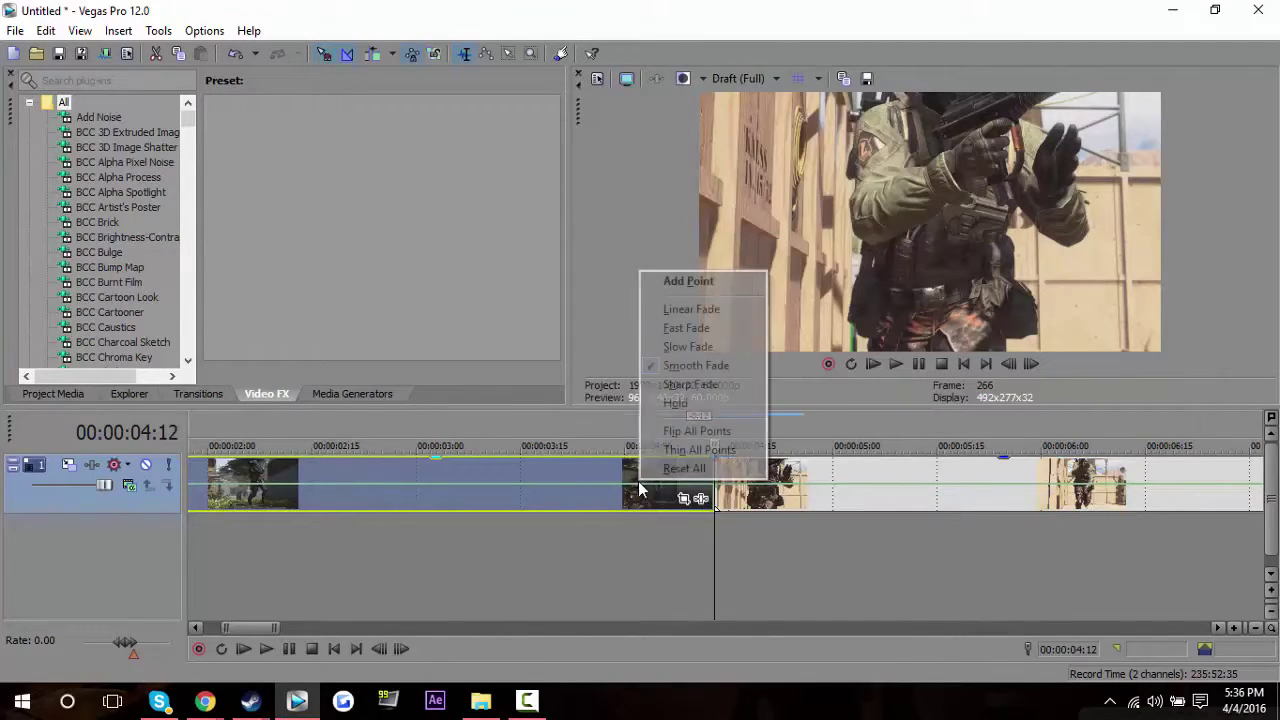
click(690, 346)
click(663, 490)
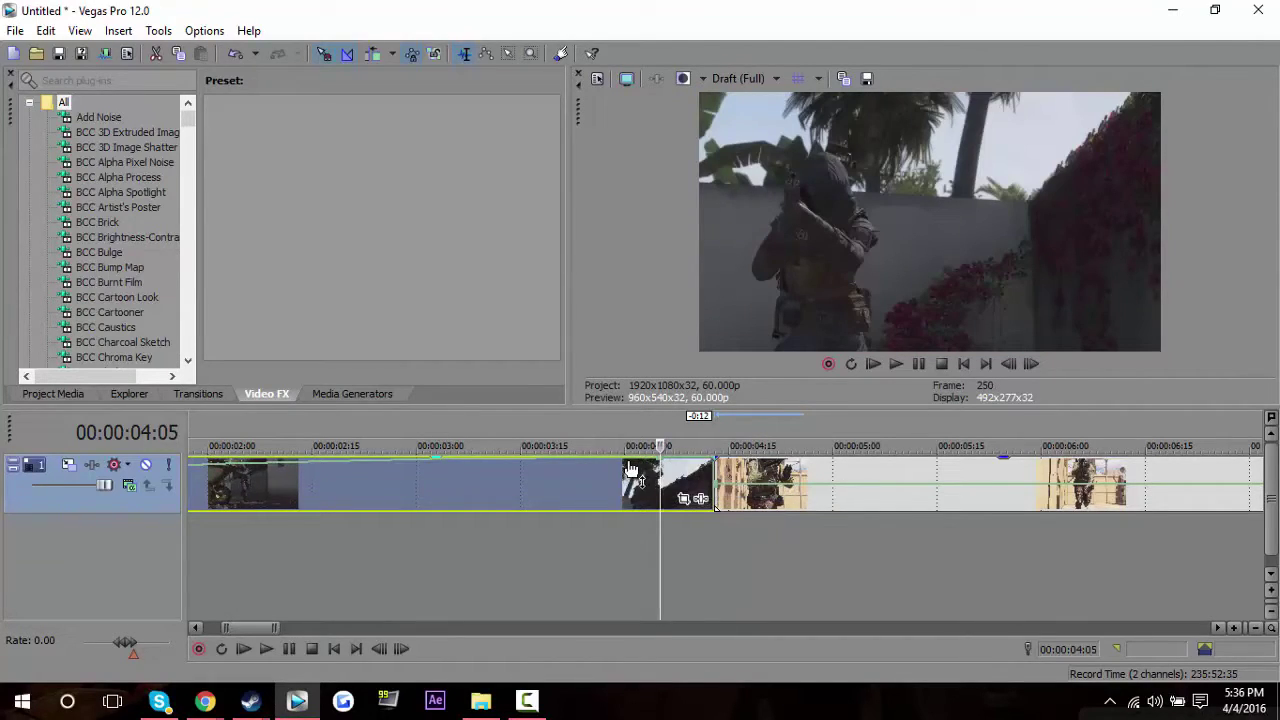
right_click(631, 470)
click(680, 658)
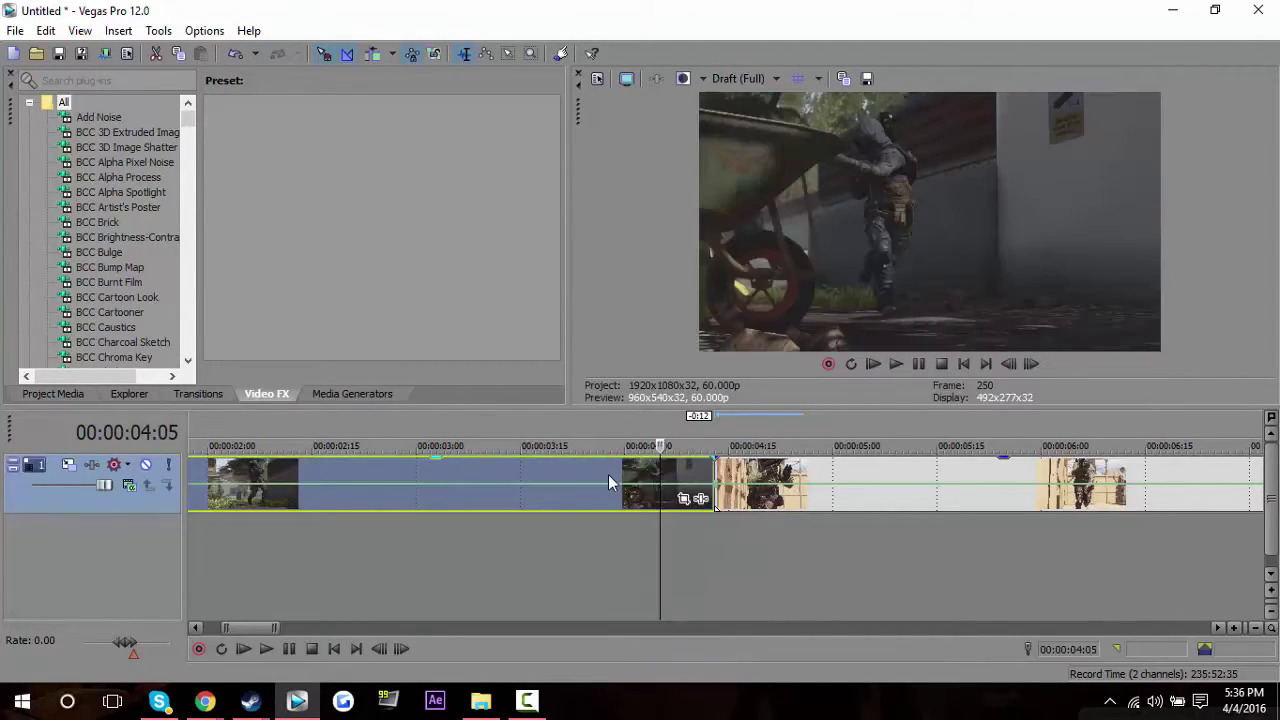
right_click(610, 477)
click(662, 353)
drag(668, 487, 733, 444)
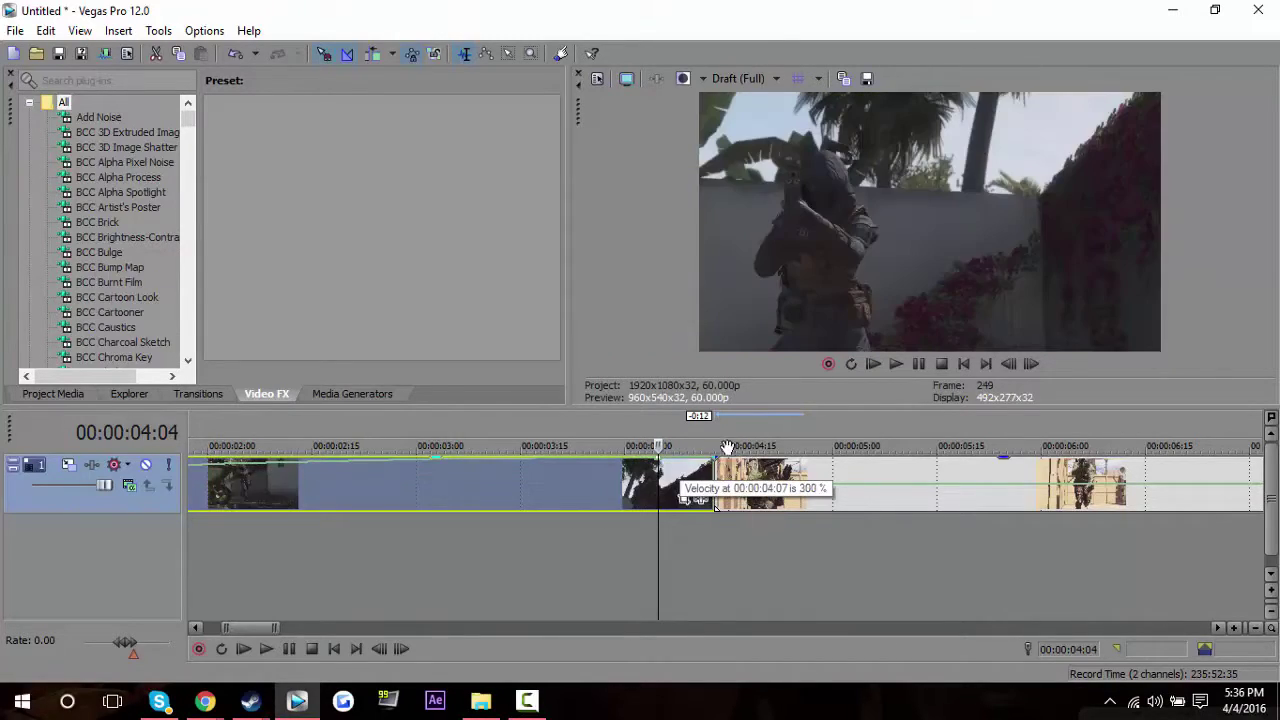
- Add a velocity point at about 00:00:04:04 on the first clip and raise the velocity at its end to 300%
click(652, 477)
click(656, 466)
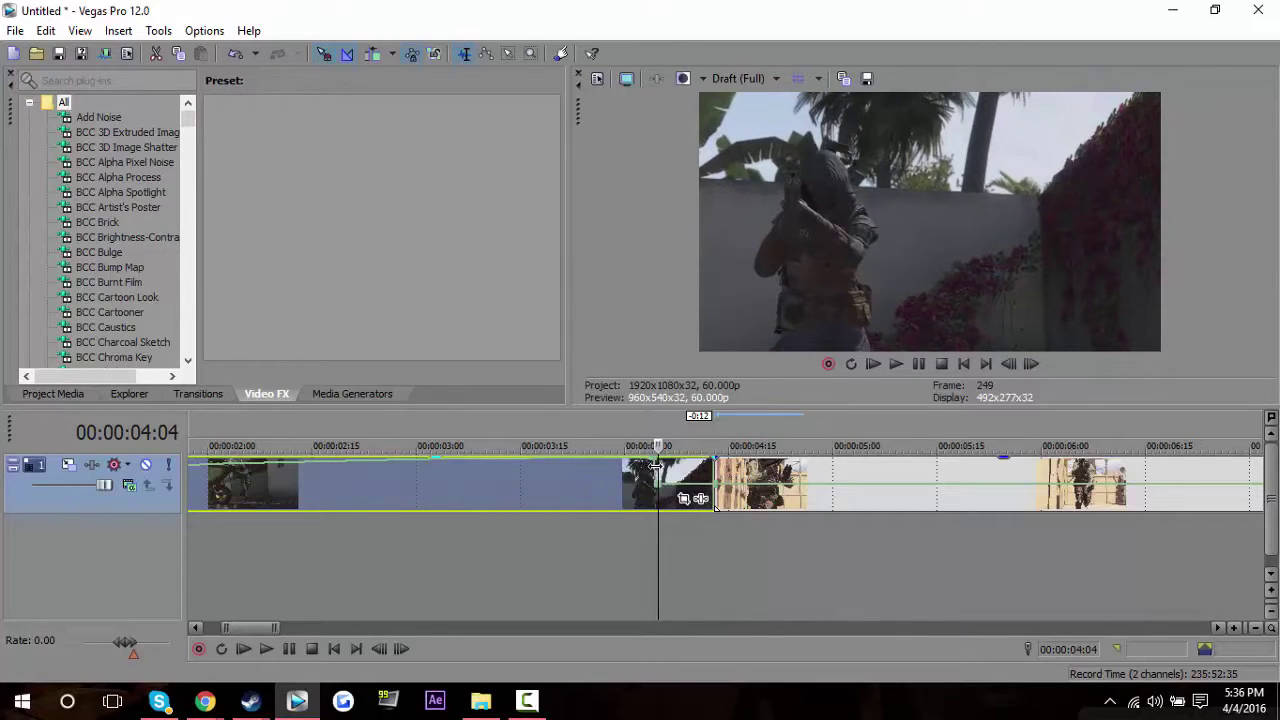
click(653, 465)
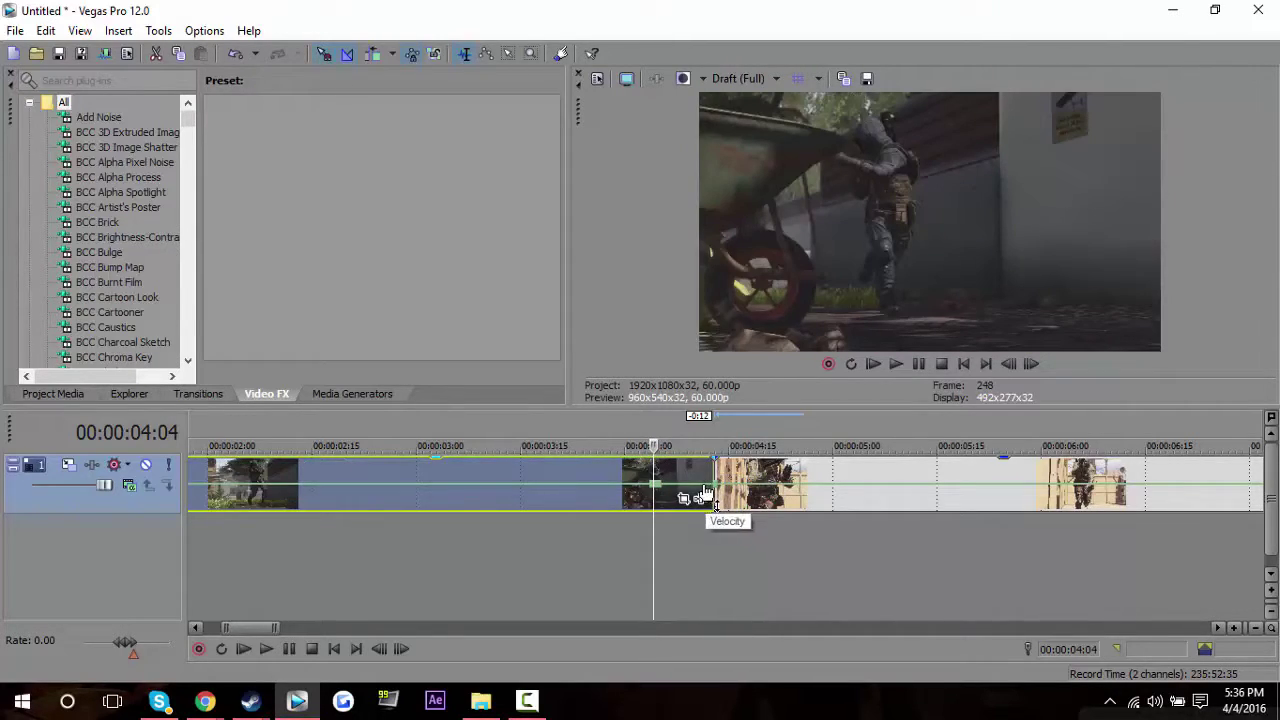
drag(723, 466, 714, 458)
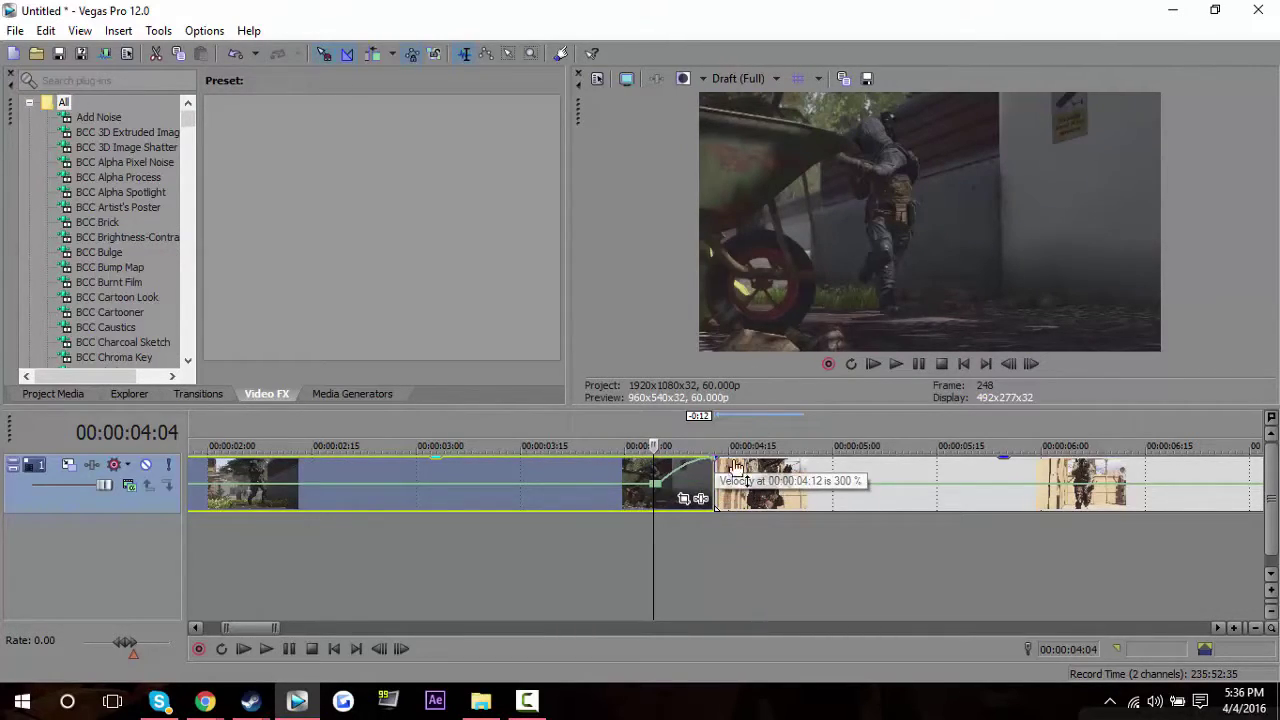
- Add a velocity point at 00:00:04:24 on the second clip and raise the velocity at its start to the maximum
double_click(797, 484)
drag(718, 490, 731, 420)
right_click(868, 495)
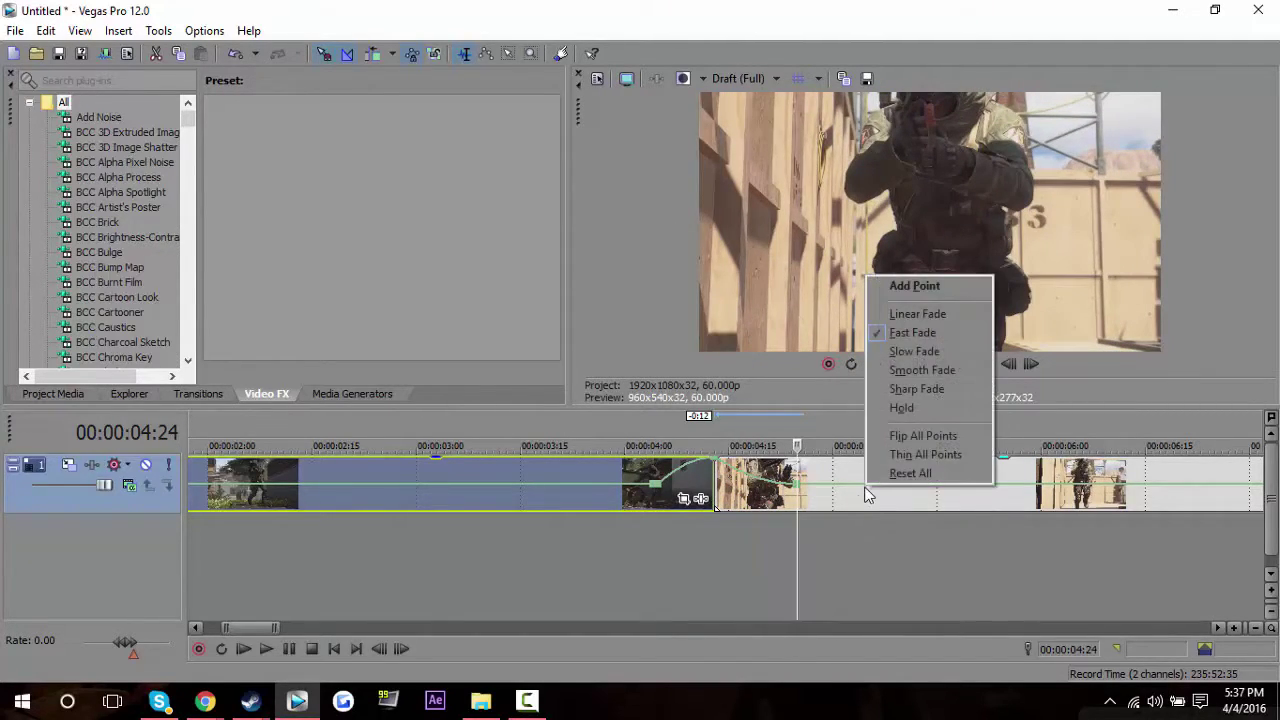
- Open Pan/Crop for the first clip, add a position keyframe at 00:00:04:03 and change that keyframe's interpolation type
click(643, 472)
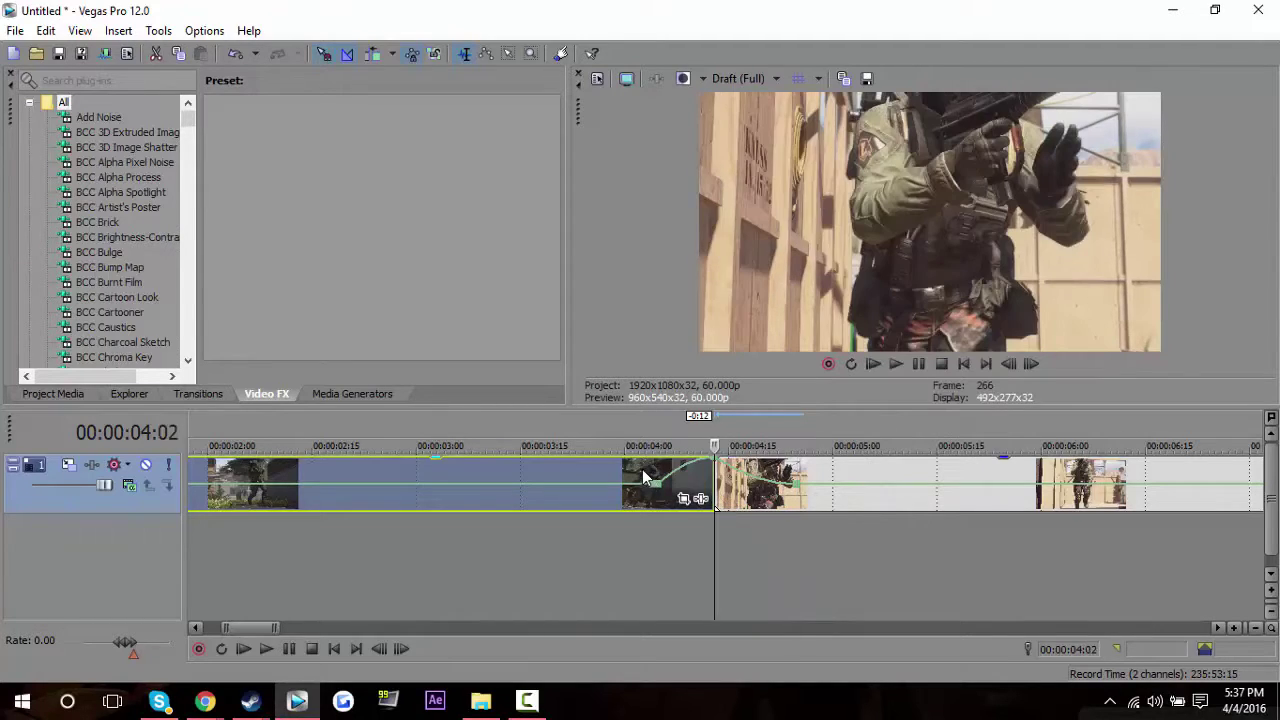
click(684, 498)
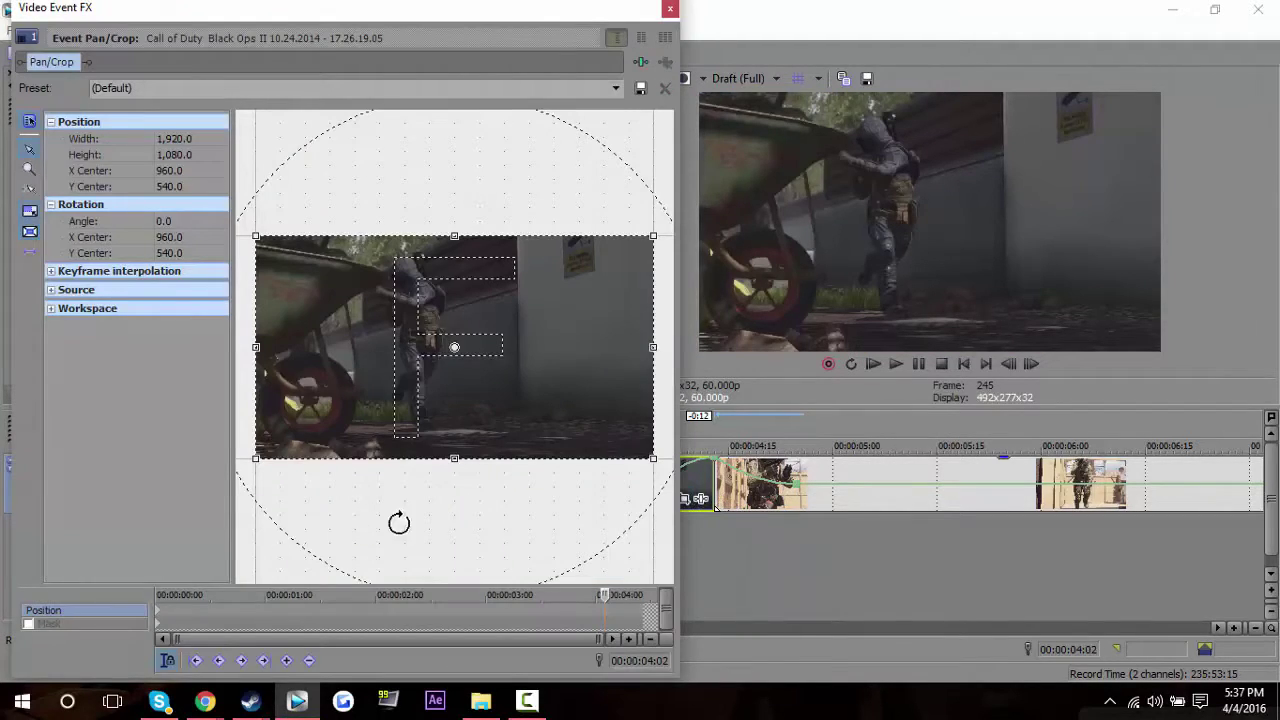
click(585, 615)
drag(590, 595, 610, 595)
right_click(489, 407)
click(523, 421)
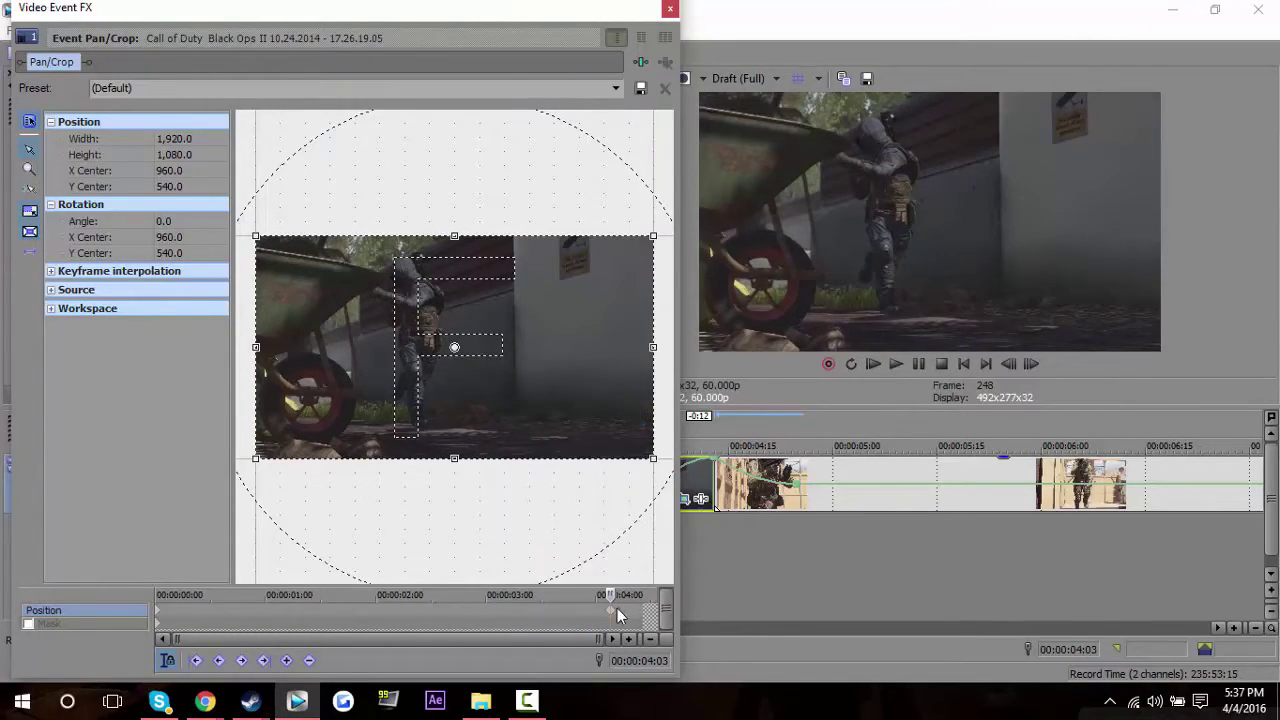
right_click(613, 612)
click(652, 536)
drag(759, 443, 861, 436)
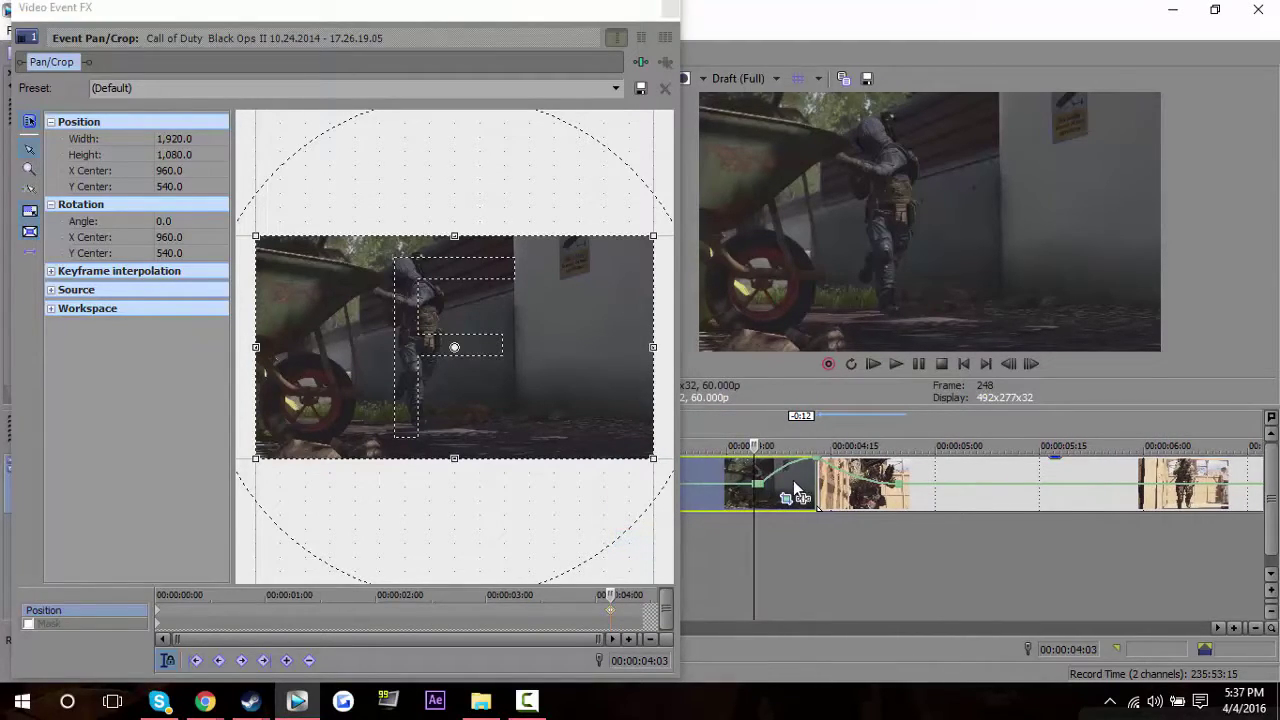
- Add a position keyframe at 00:00:04:09 in the first clip and shrink the crop frame to about 1,582 by 890
click(803, 466)
click(816, 505)
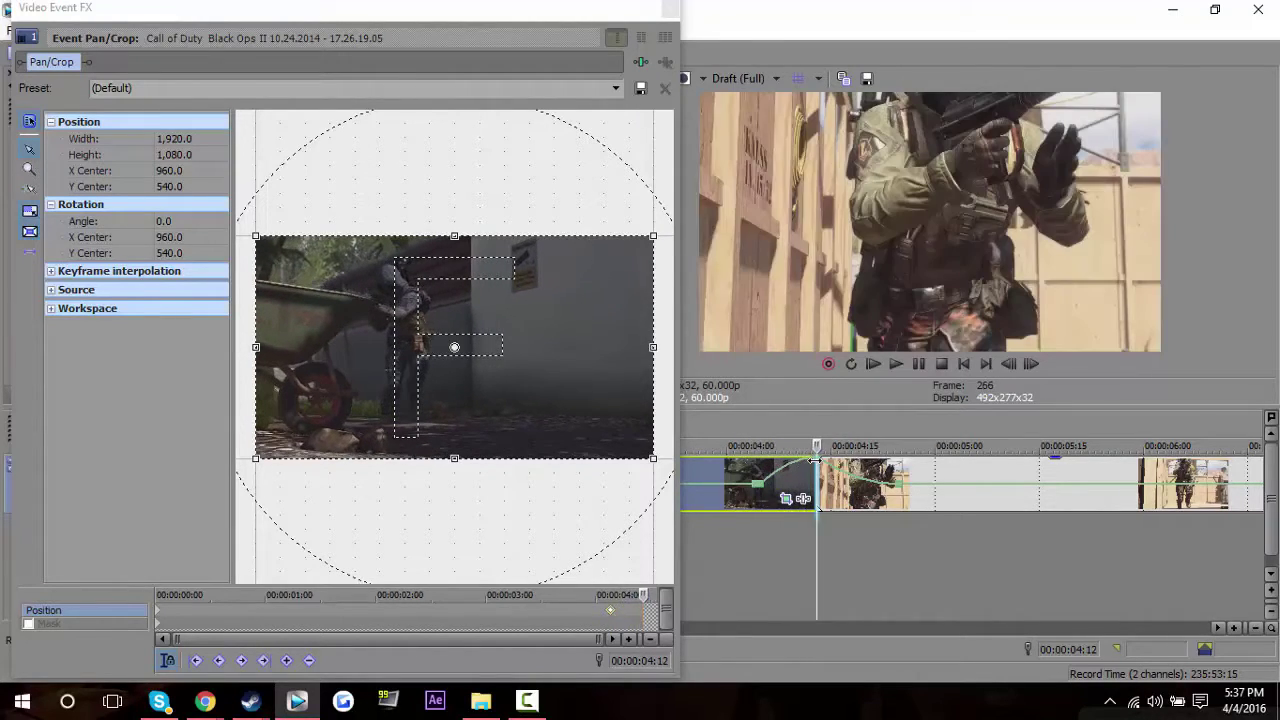
click(1013, 365)
click(1013, 365)
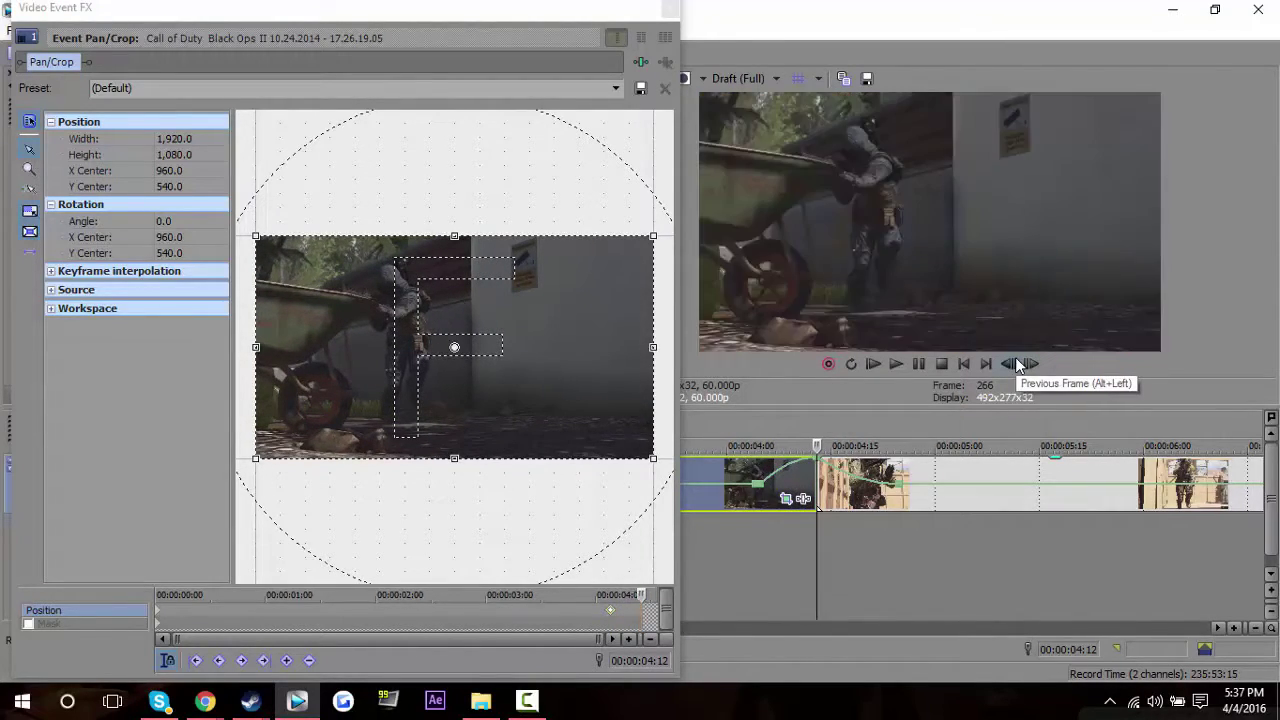
click(1013, 365)
click(1013, 365)
click(1013, 365)
click(1013, 365)
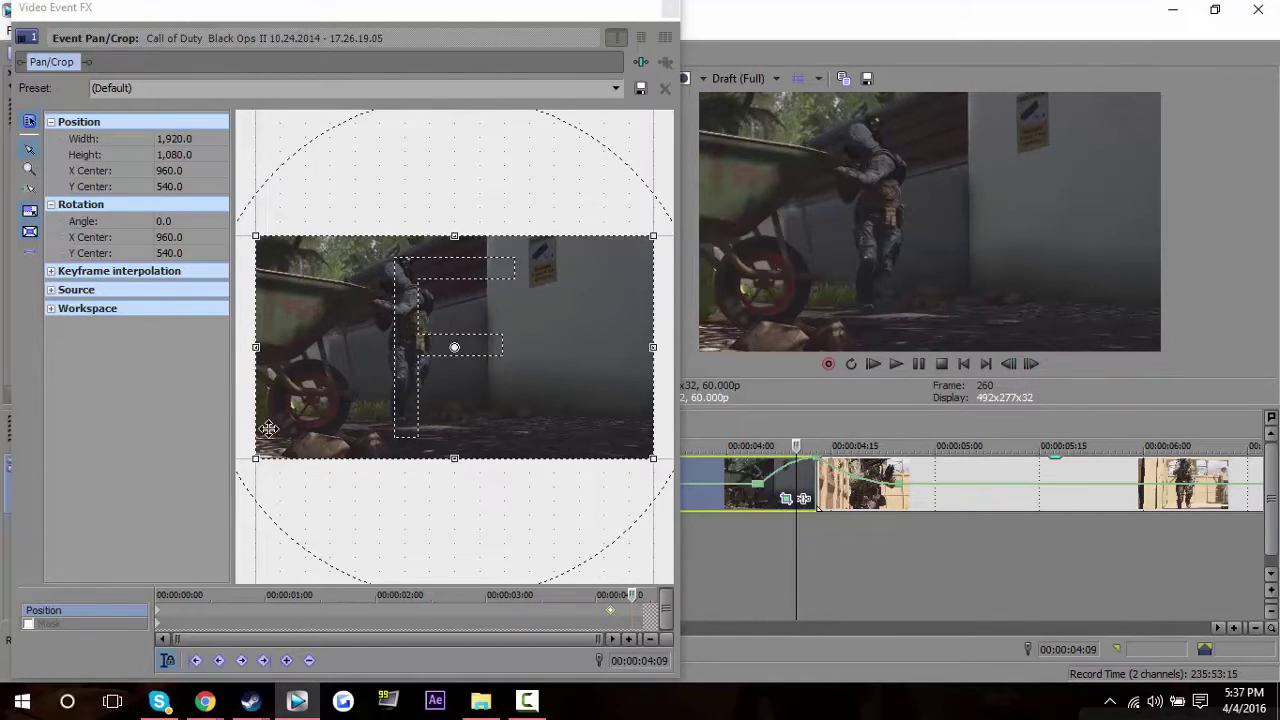
mouse_move(258, 453)
mouse_down()
mouse_move(287, 432)
mouse_move(277, 438)
mouse_up()
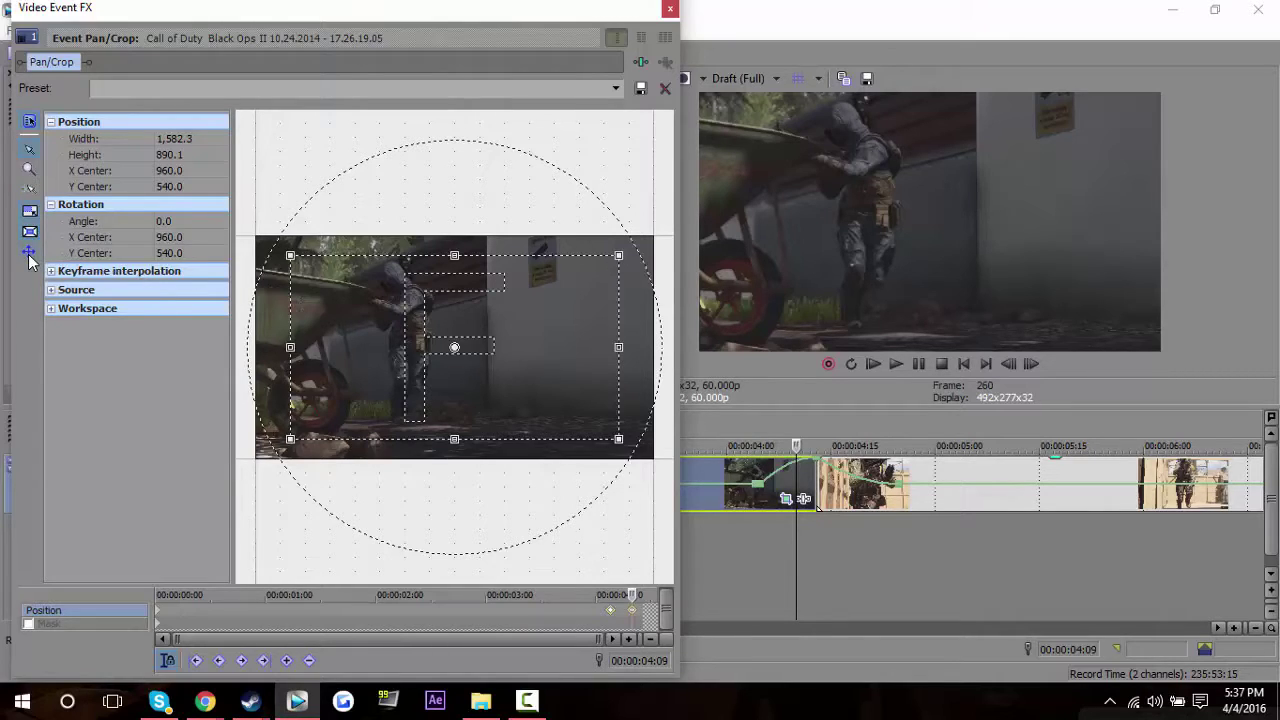
- Try moving the crop frame freely, horizontally only and vertically only, and center it again
drag(349, 361, 404, 360)
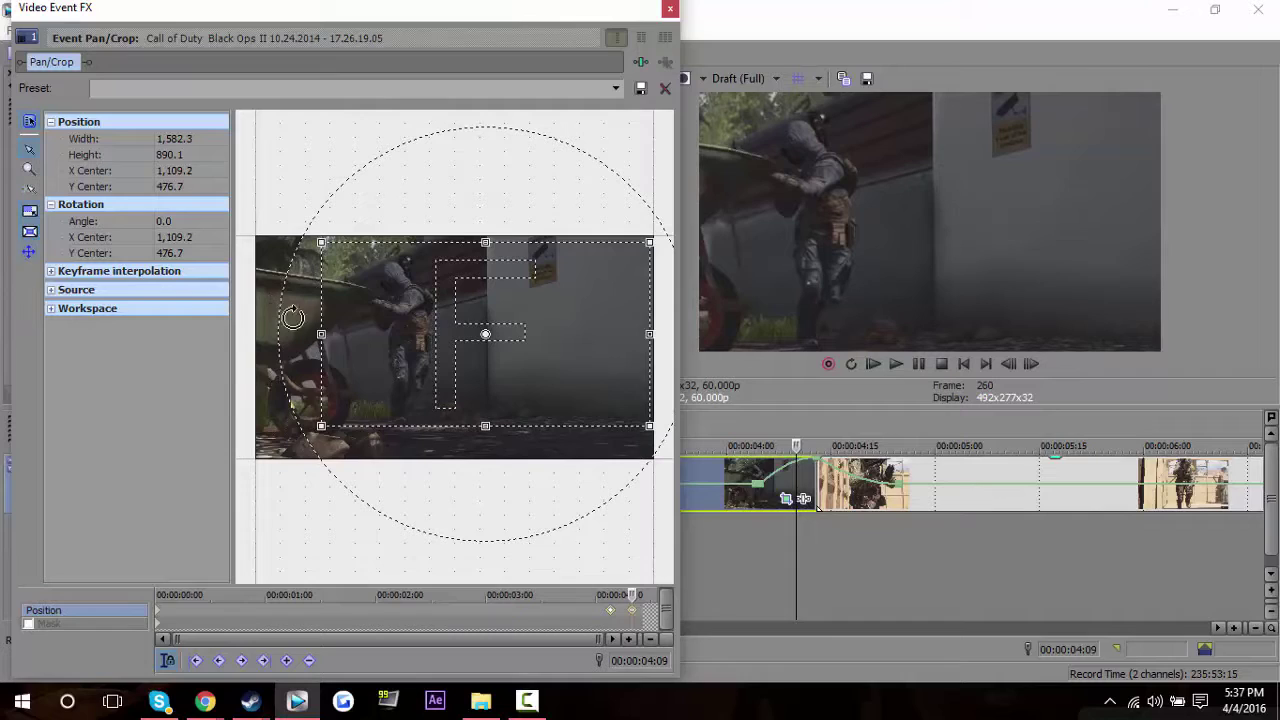
drag(375, 352, 359, 379)
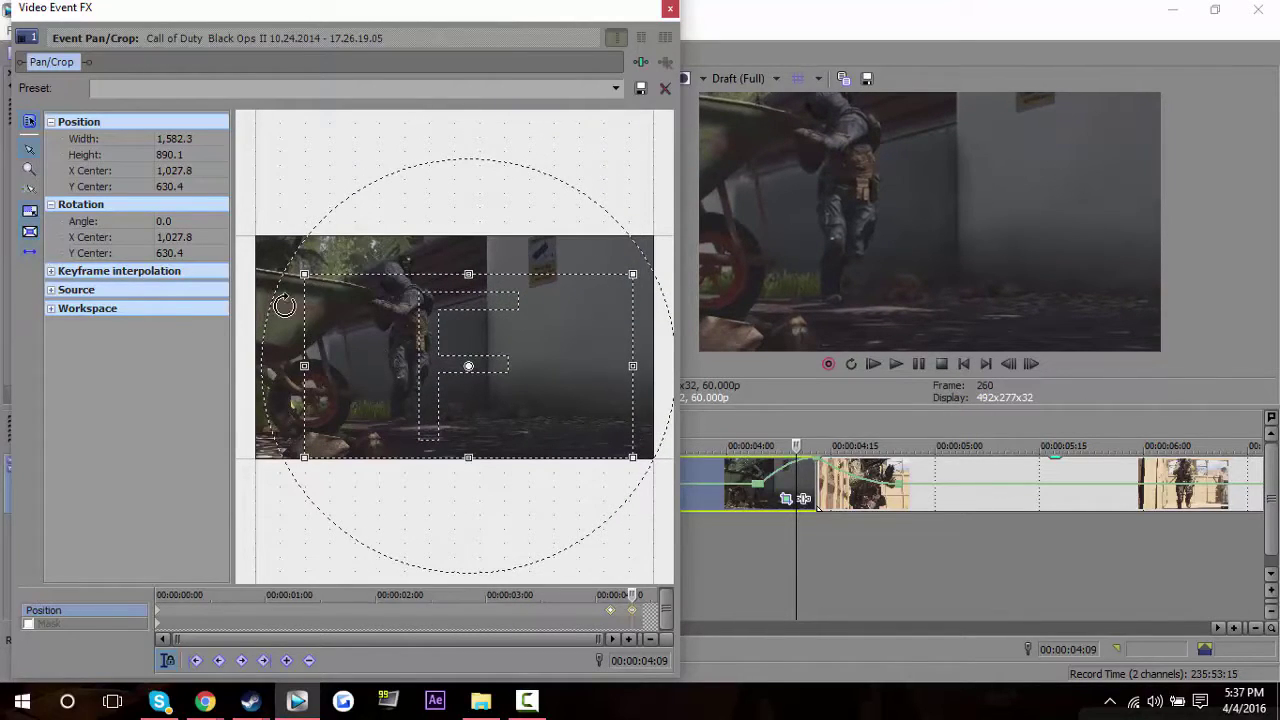
drag(440, 371, 391, 371)
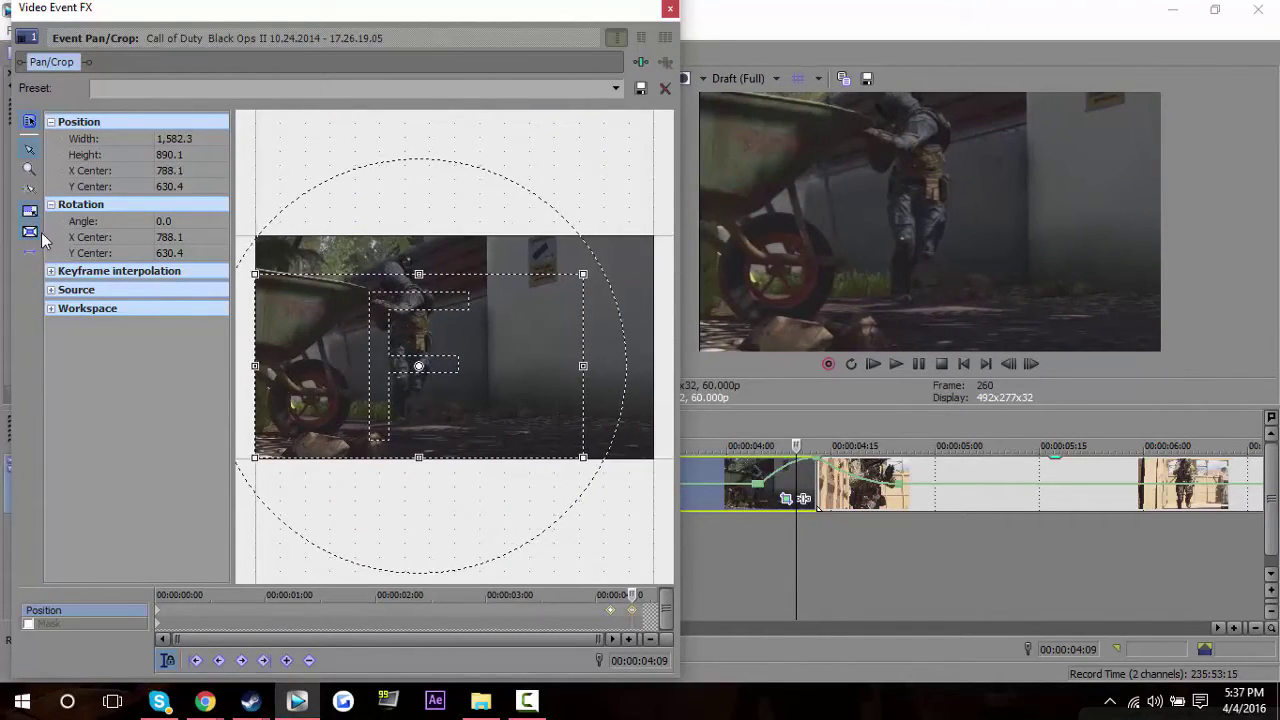
drag(325, 333, 325, 289)
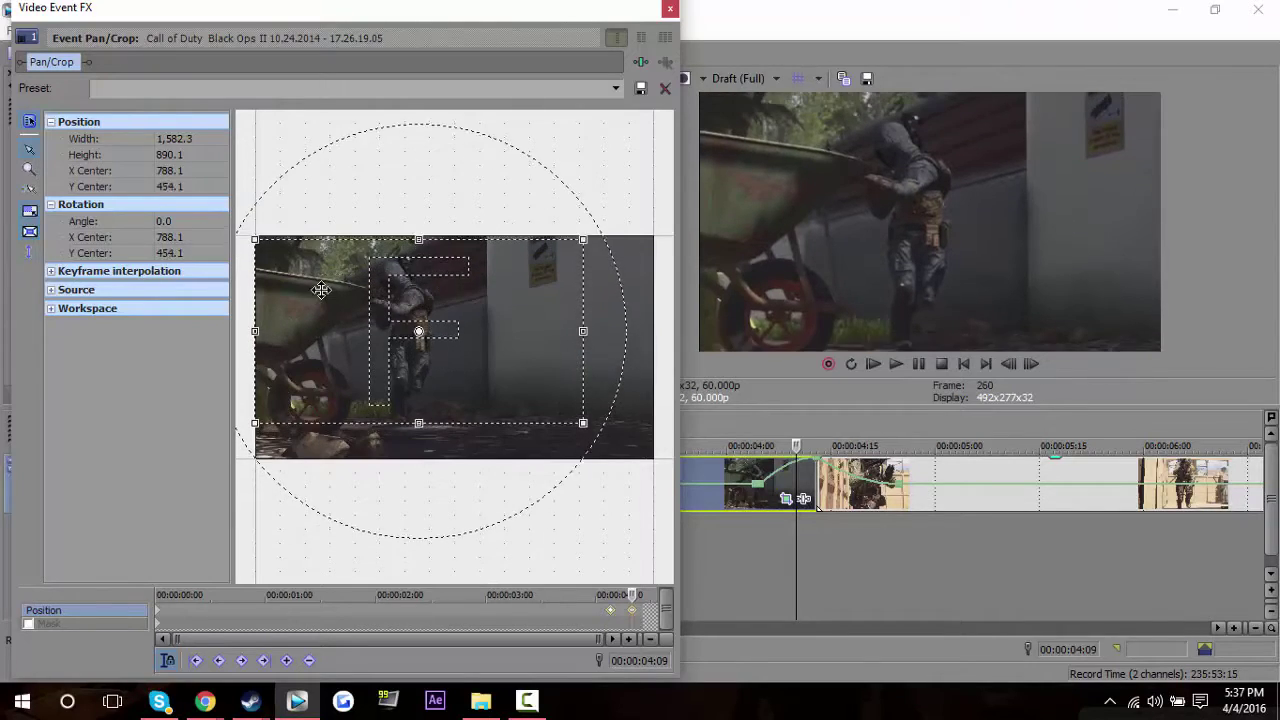
drag(321, 318, 377, 336)
right_click(347, 334)
click(376, 362)
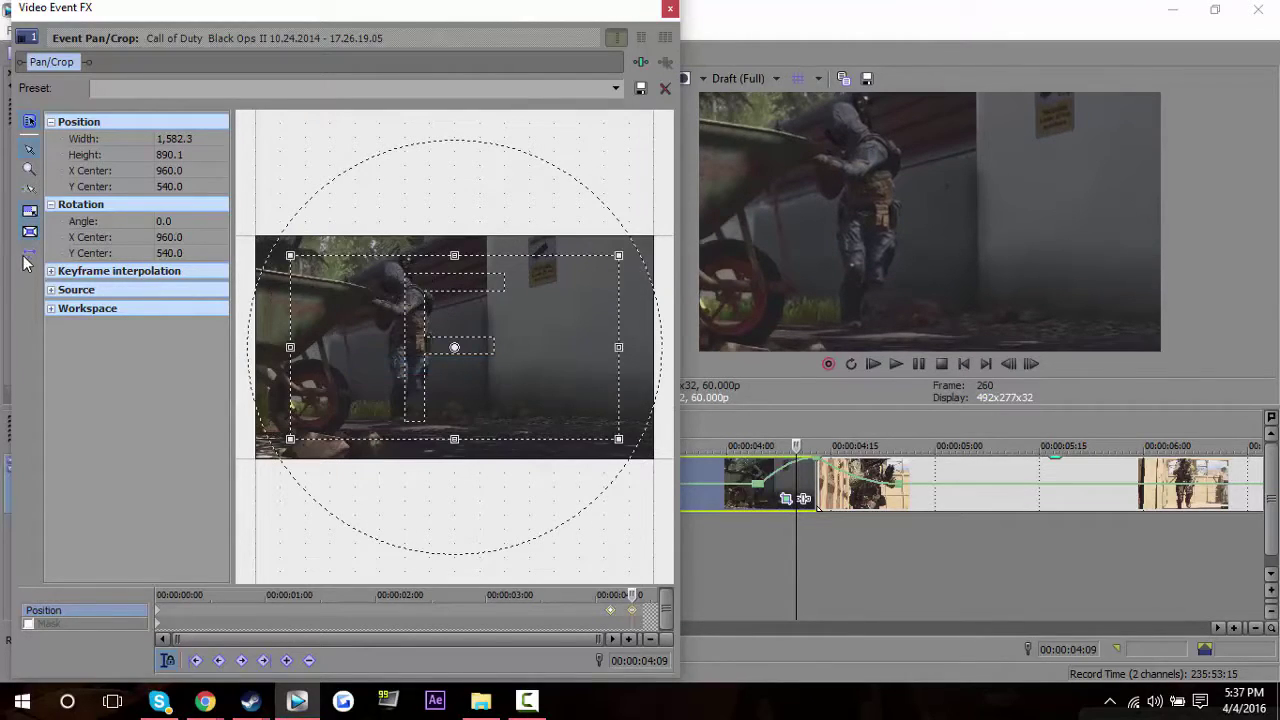
- Shift the crop frame horizontally to the footage's left edge, shrink it to 1,500.9 by 844.3, and set the keyframe's interpolation to Fast
drag(315, 398, 285, 399)
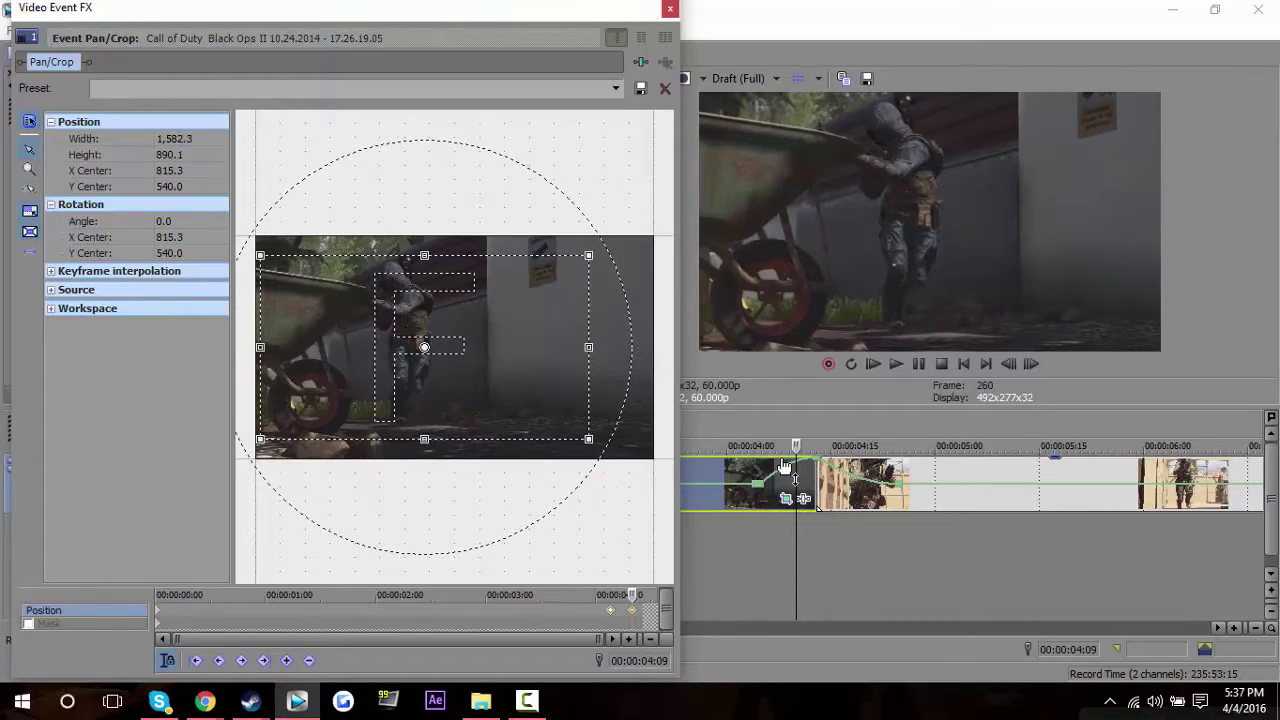
drag(588, 437, 569, 434)
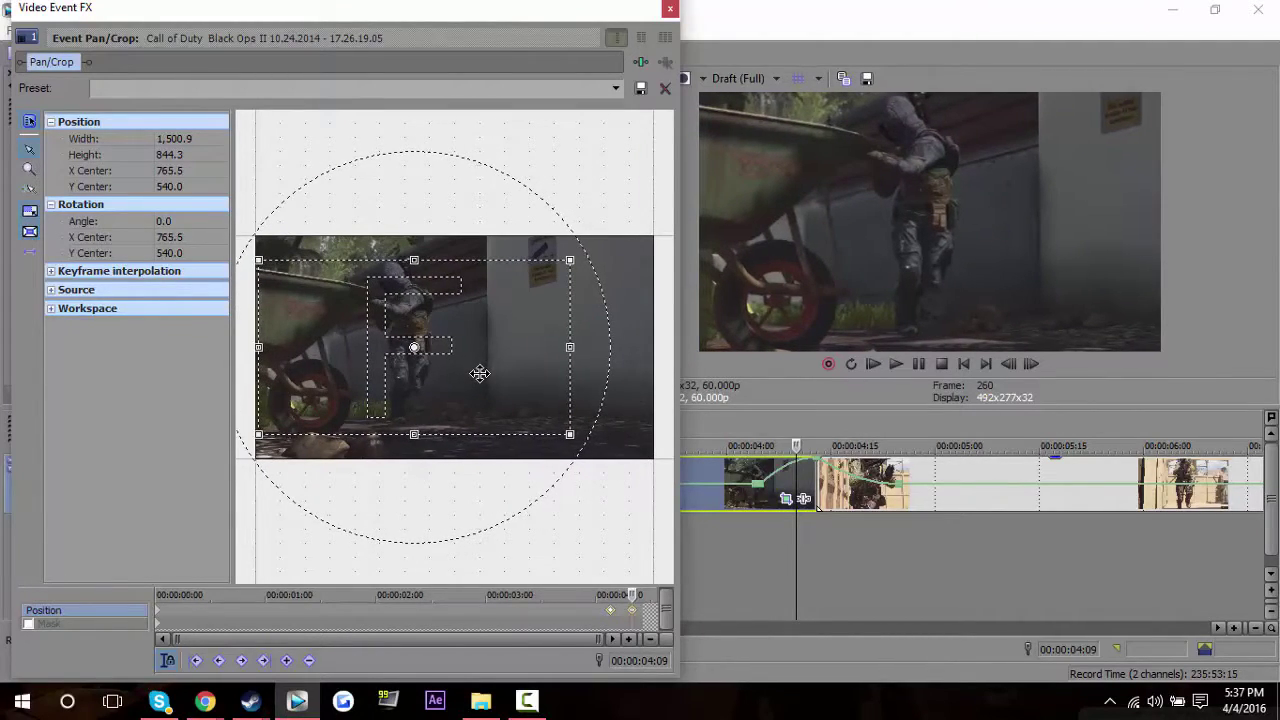
right_click(633, 614)
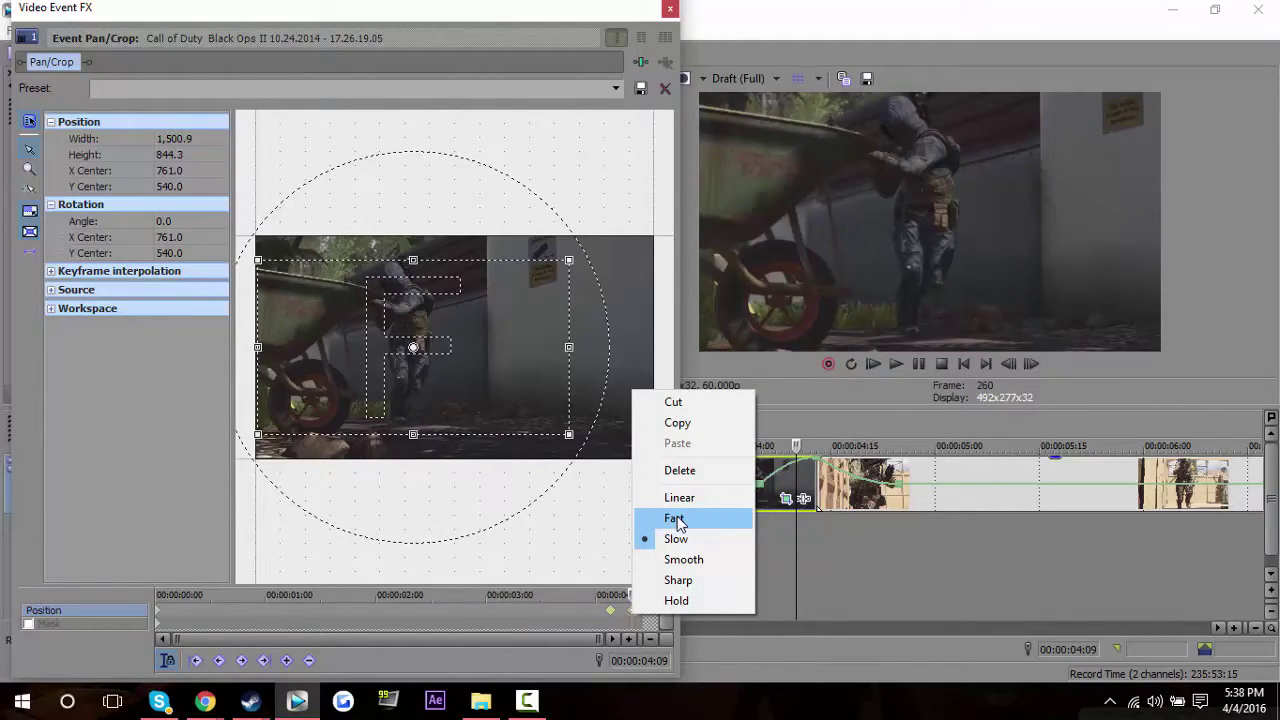
click(676, 518)
- Move that Fast keyframe to the end of the first clip at 00:00:04:12
scroll(550, 622, up, 5)
scroll(560, 626, up, 2)
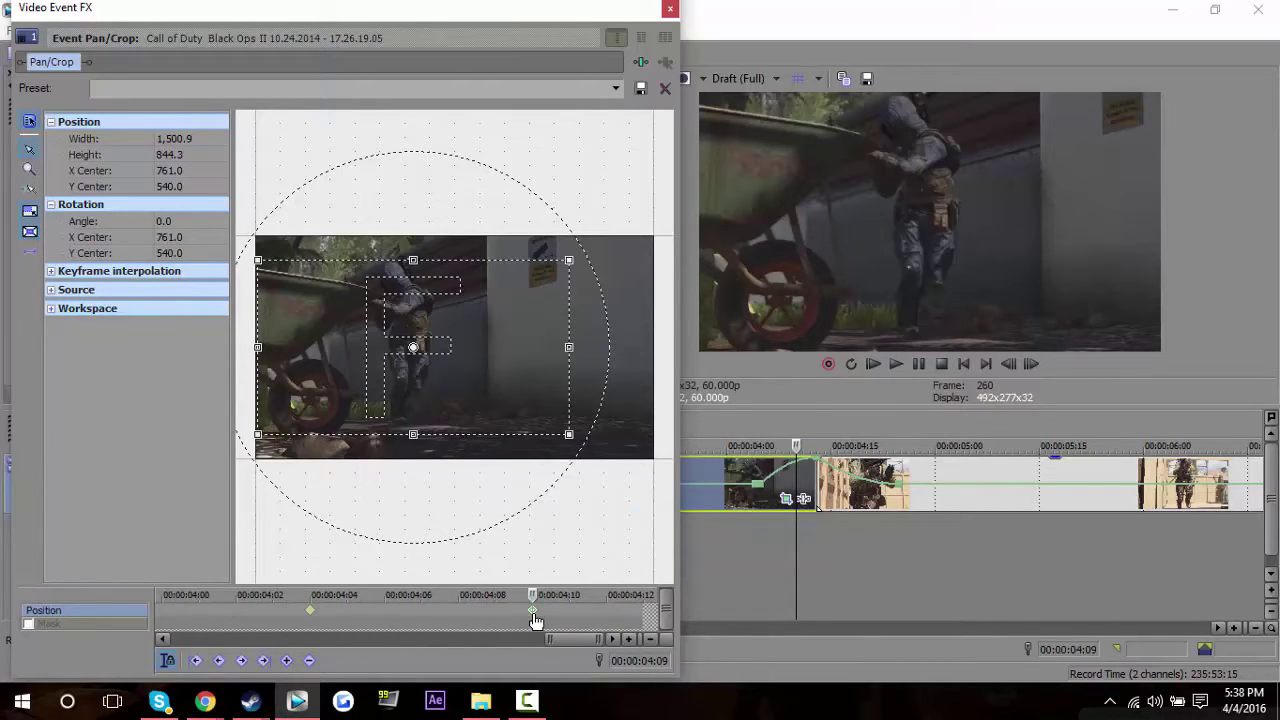
drag(534, 612, 660, 620)
- Restore the full frame at 00:00:04:09, set the new keyframe to Slow, and shift it earlier to about 00:00:04:08
right_click(356, 386)
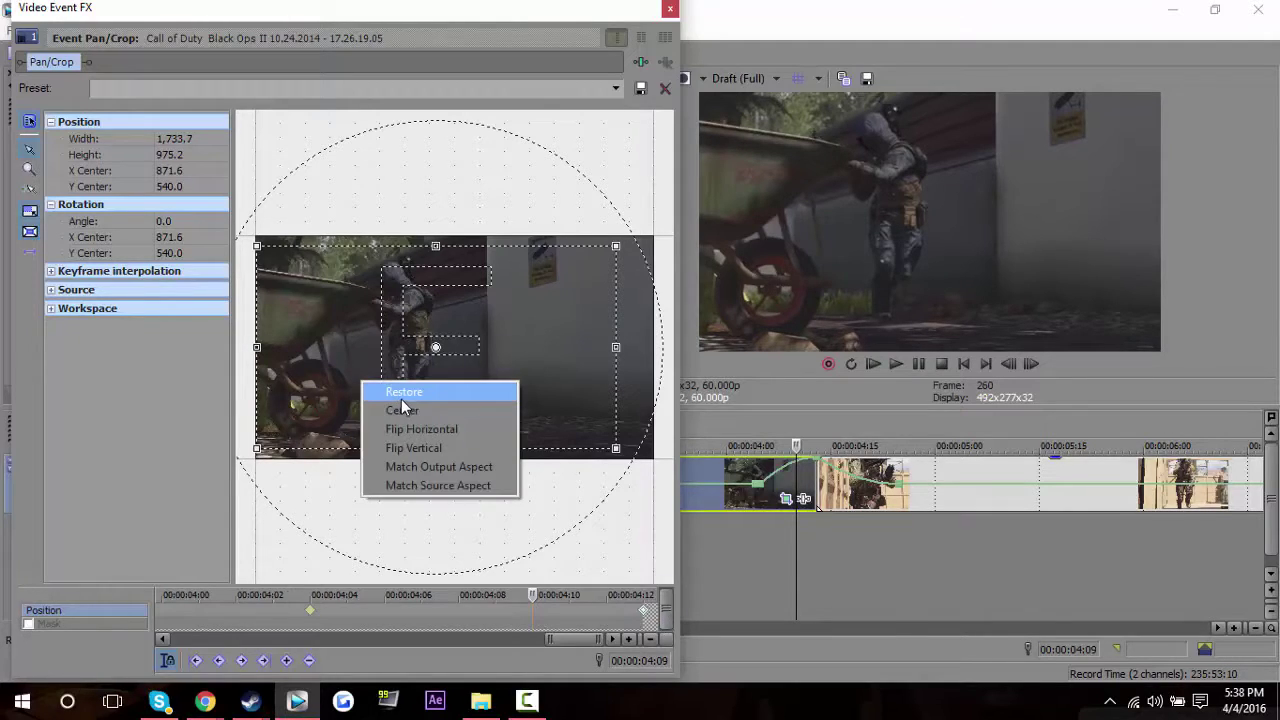
click(401, 397)
right_click(533, 613)
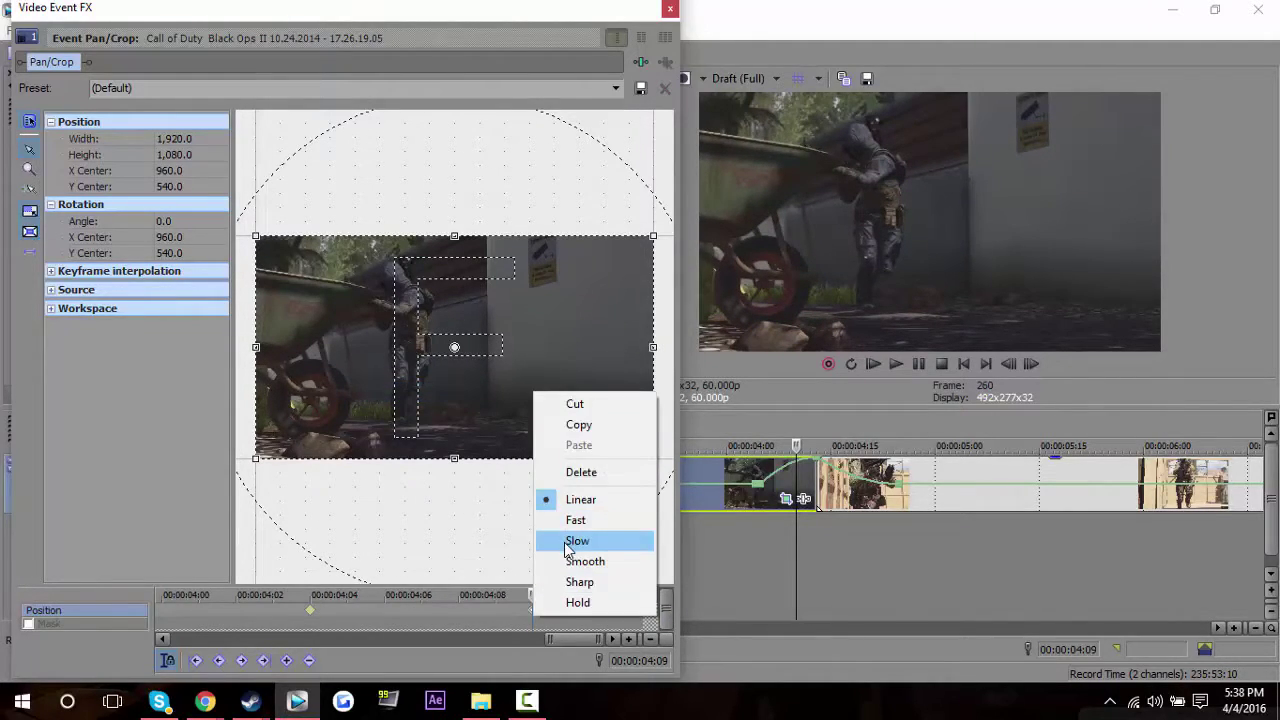
click(565, 546)
drag(531, 613, 506, 630)
- Step back and forth through the first clip's last frames up to the cut to check the crop movement
mouse_move(796, 480)
mouse_down()
mouse_move(752, 472)
mouse_move(788, 470)
mouse_up()
key(Right)
key(Right)
key(Right)
key(Right)
key(Right)
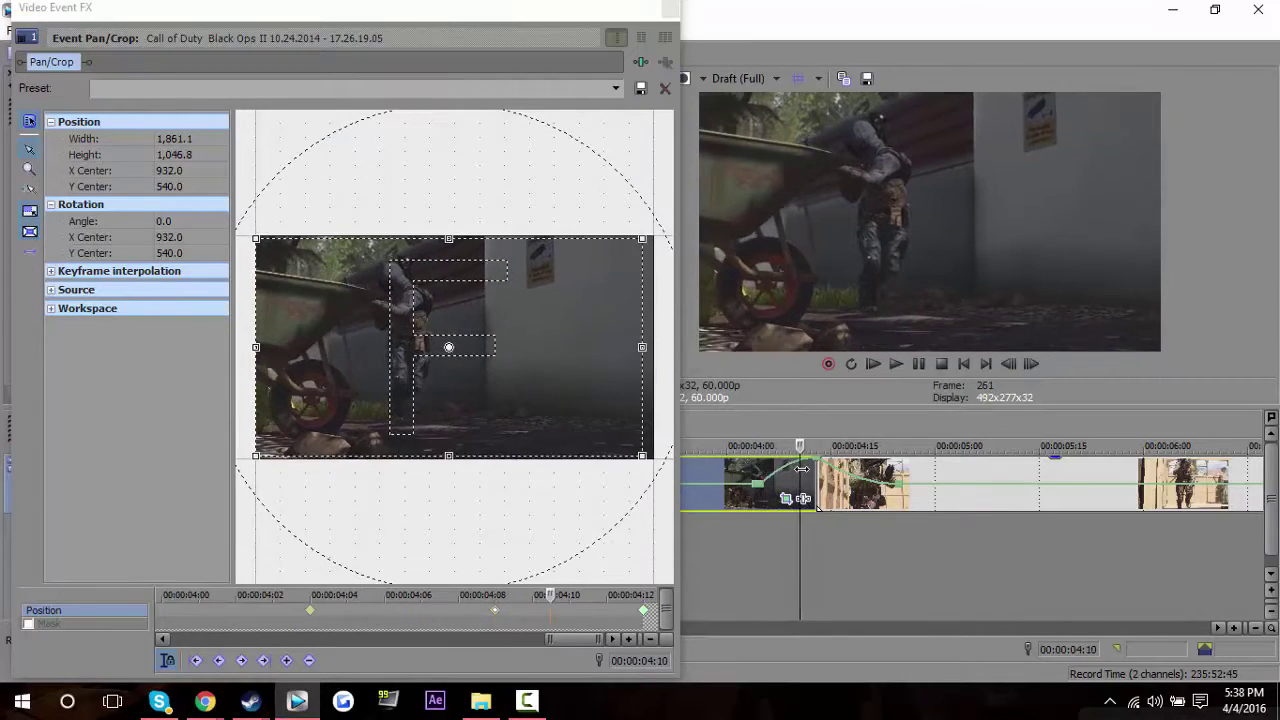
key(Left)
key(Left)
key(Left)
key(Left)
key(Left)
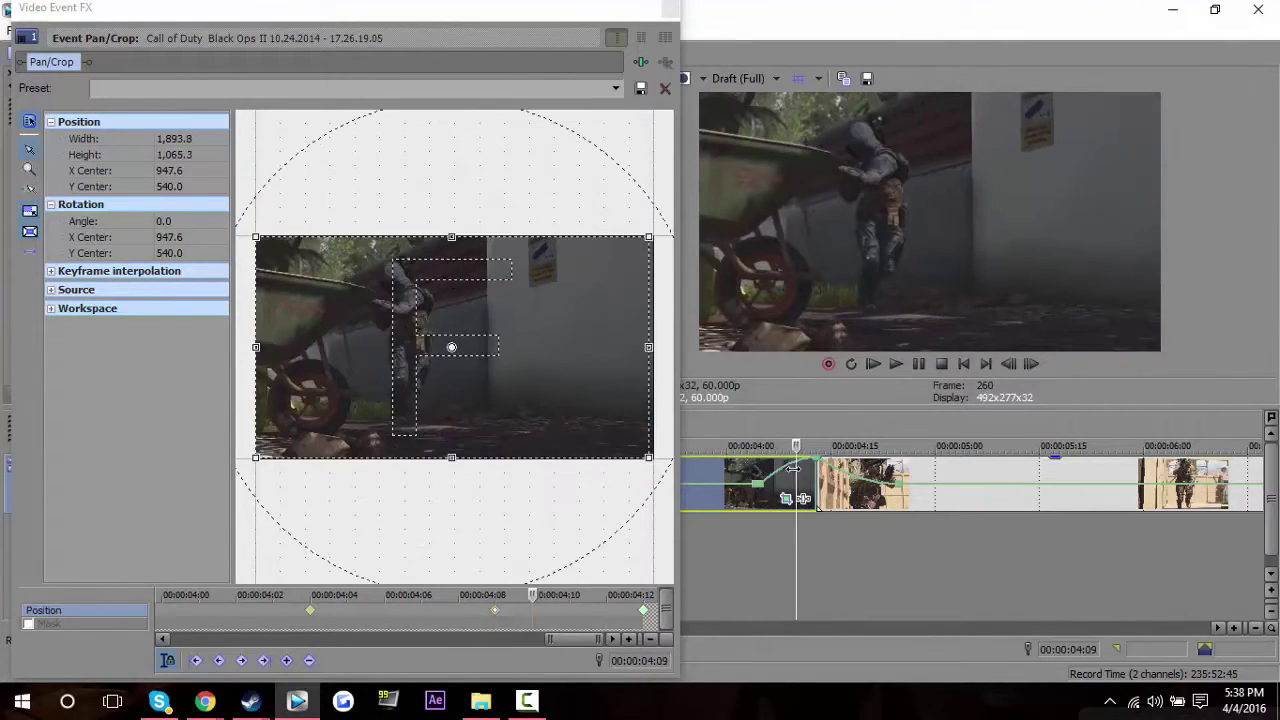
drag(783, 470, 814, 471)
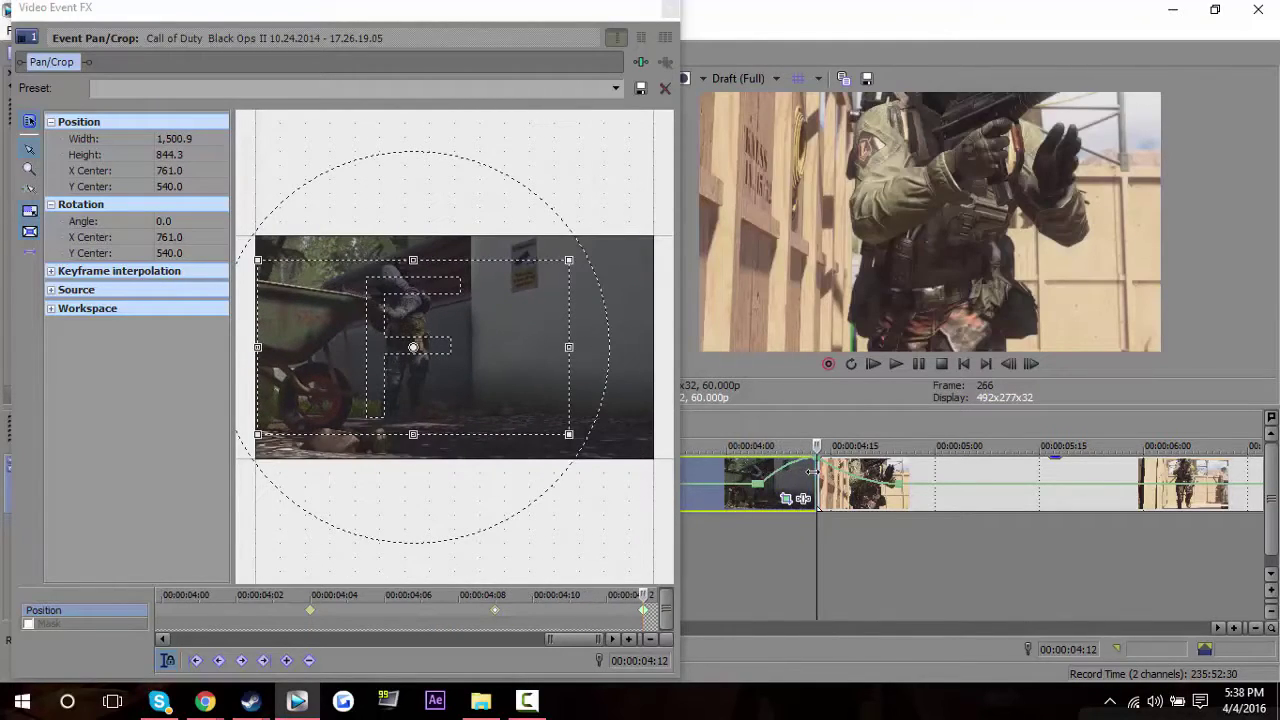
- Copy the first clip's final Pan/Crop keyframe to the second clip's start and shift its frame horizontally to X Center 1,159.0
scroll(810, 471, down, 2)
click(1172, 499)
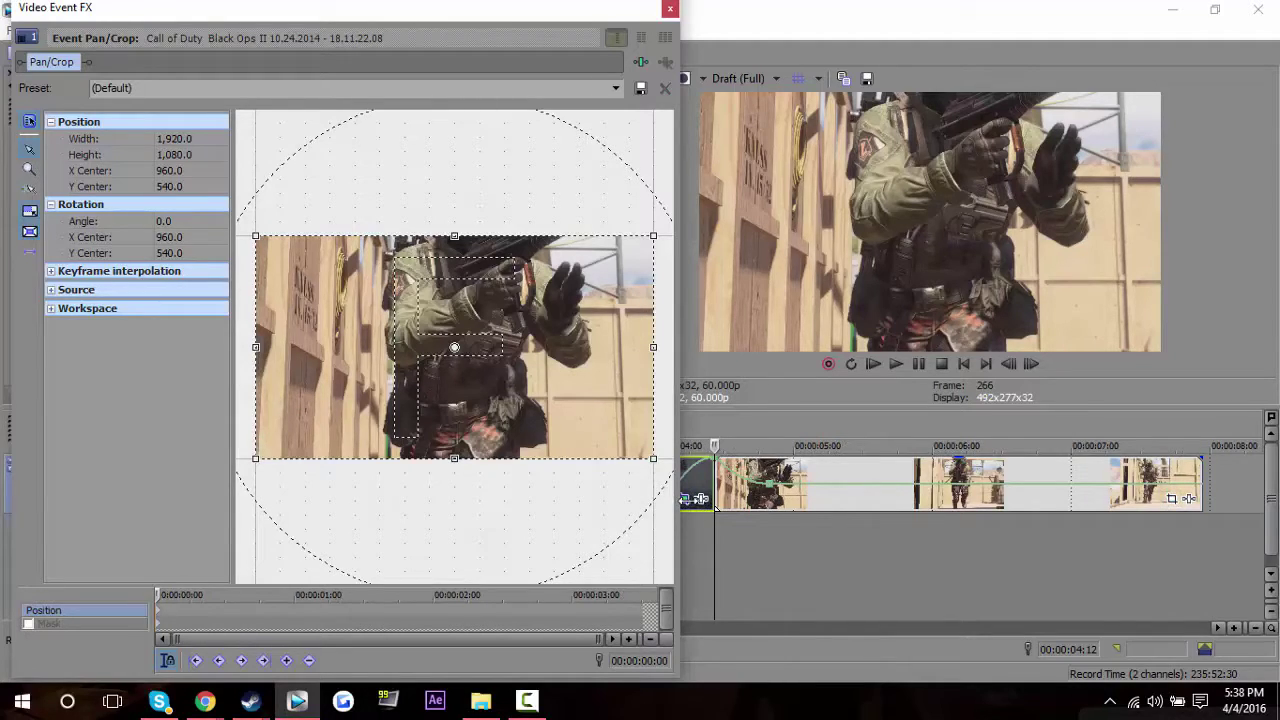
click(697, 499)
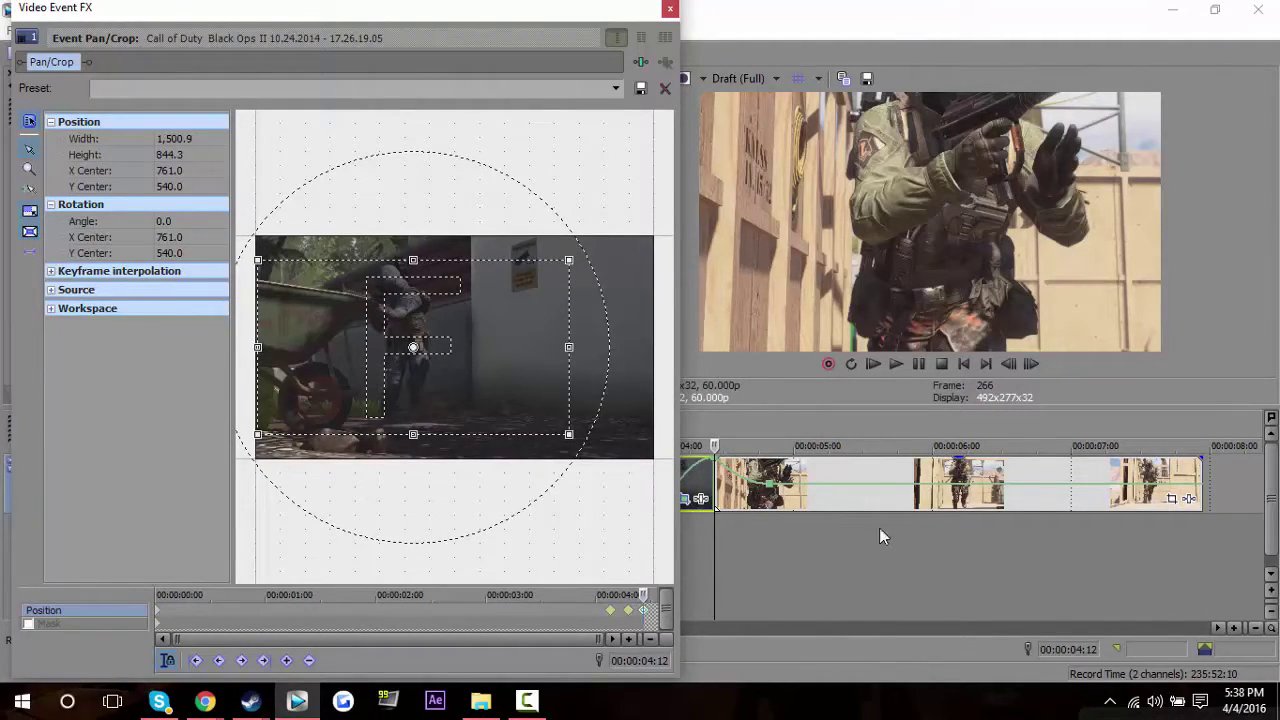
click(1172, 499)
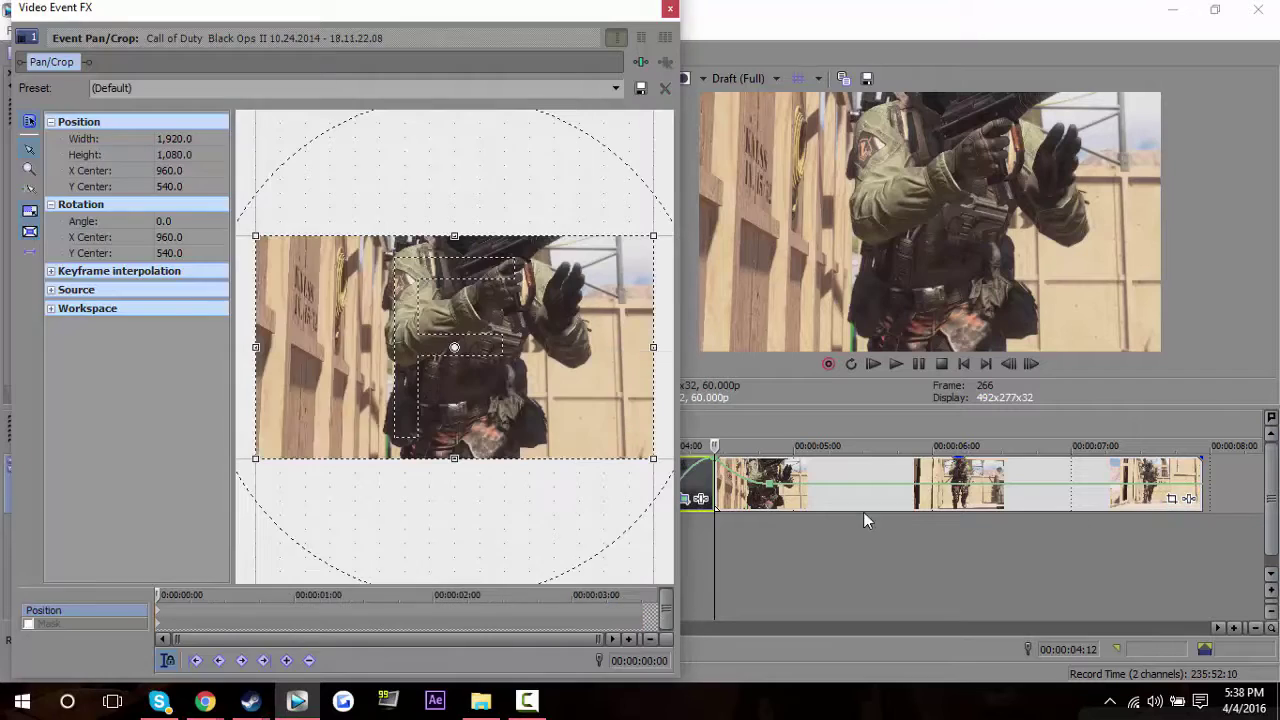
key(ctrl+v)
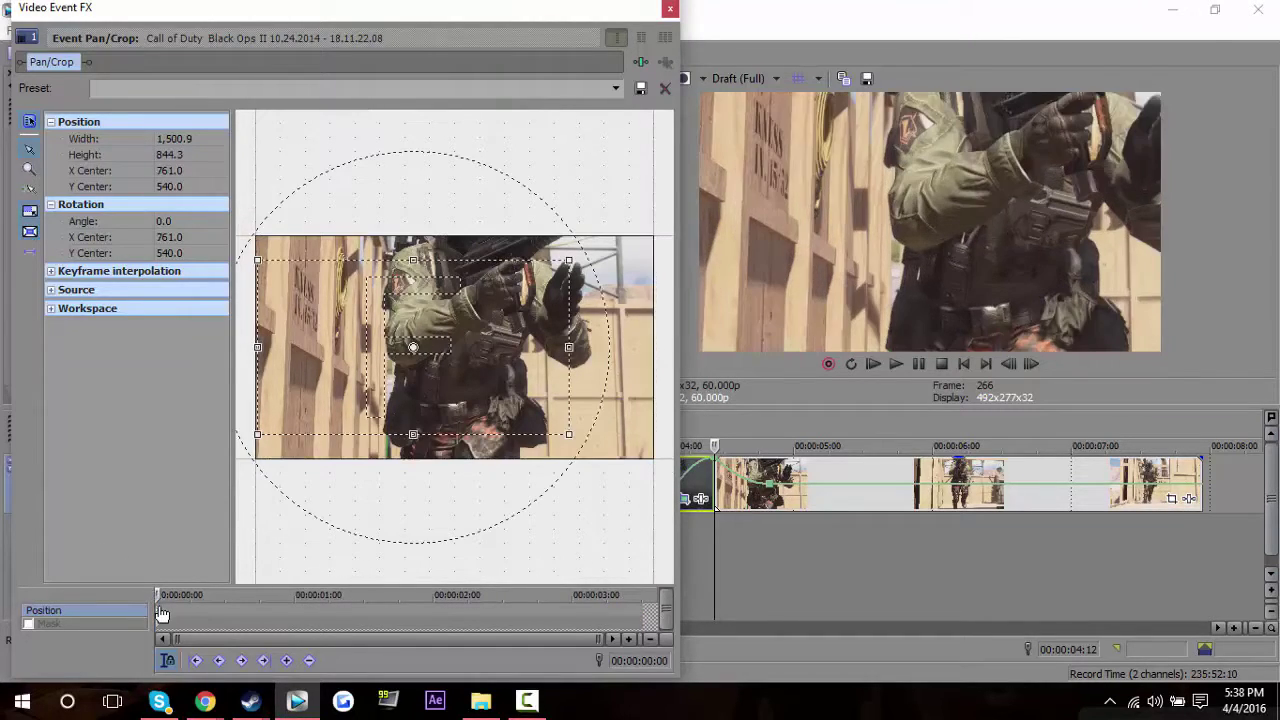
drag(351, 360, 413, 370)
- Add a timeline marker at 00:00:05:01 on the second clip
click(738, 492)
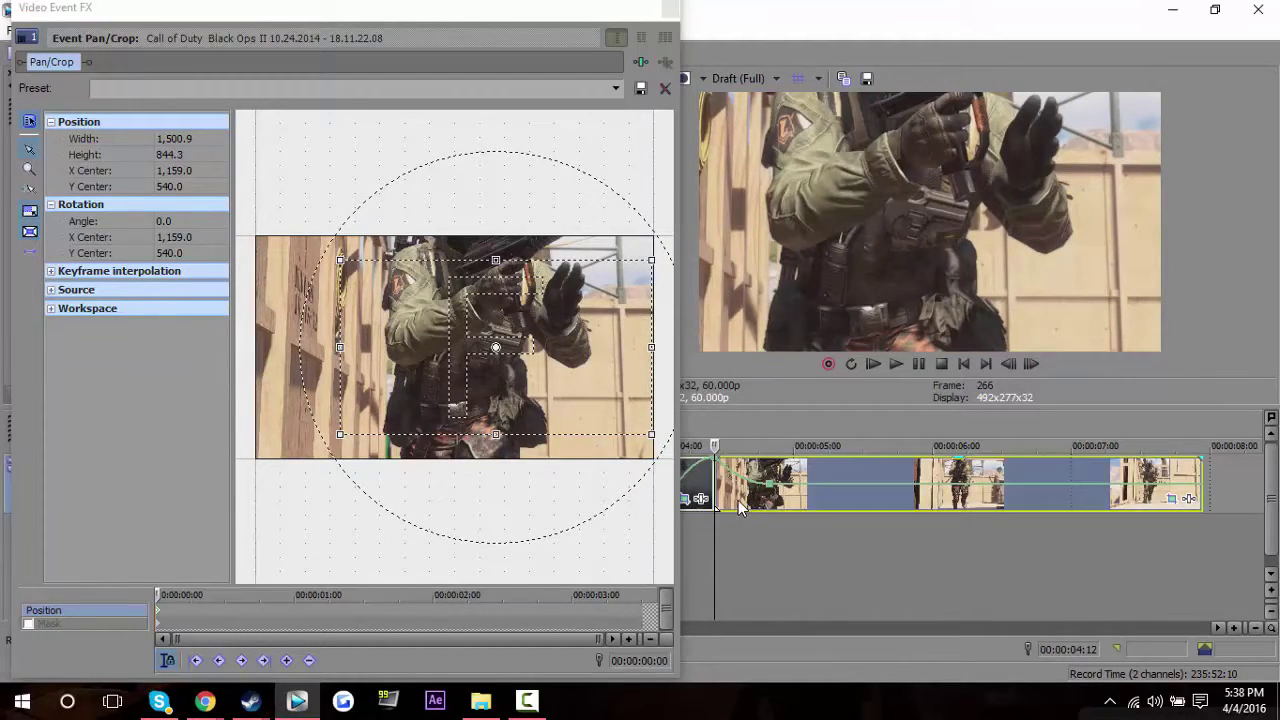
click(804, 478)
key(m)
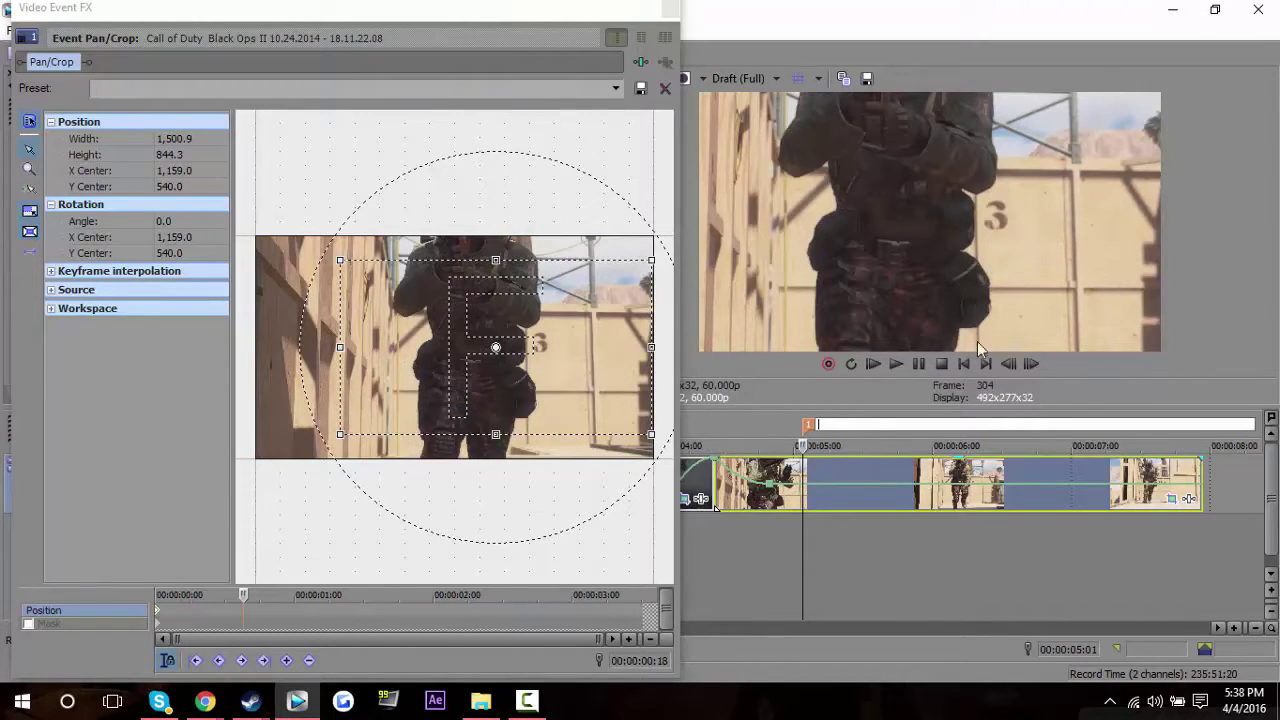
- Restore the second clip's full crop frame at 00:00:04:28 and set the new keyframe's interpolation to Slow
click(1010, 364)
click(1010, 364)
click(1010, 364)
click(1010, 364)
click(1010, 364)
click(1010, 364)
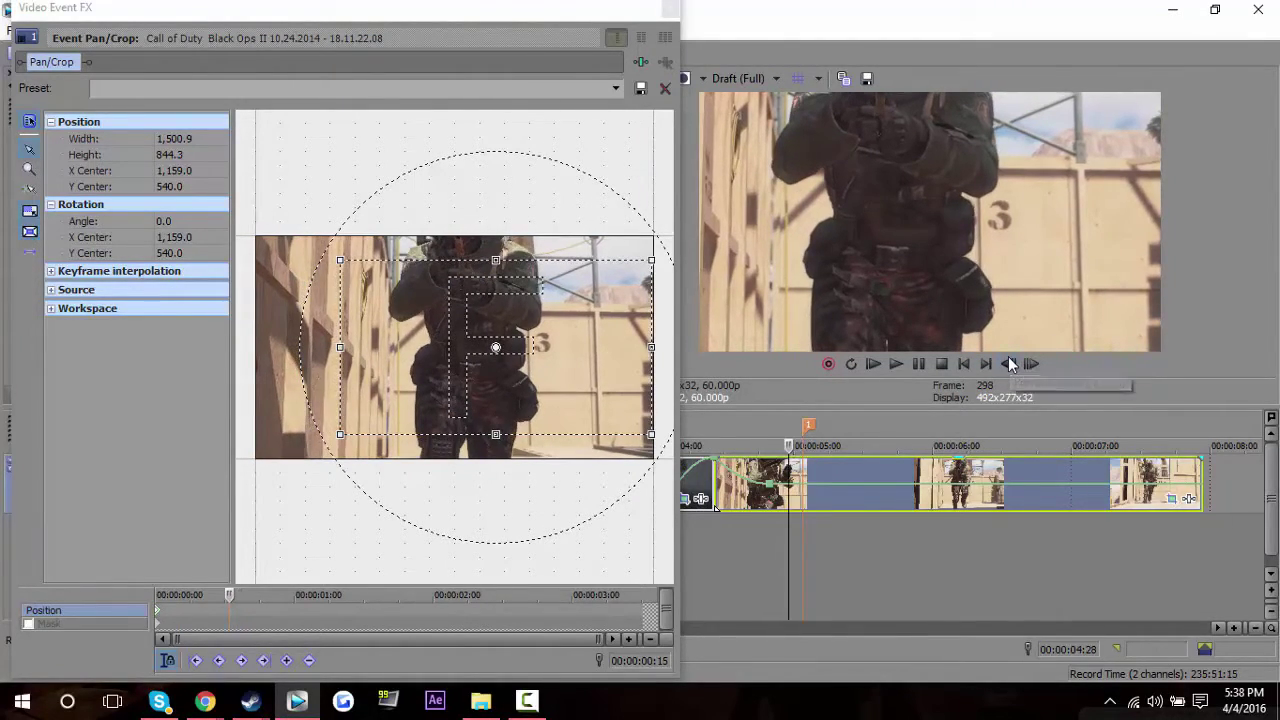
right_click(411, 384)
click(440, 397)
right_click(231, 611)
click(300, 539)
- At the marker, shrink the second clip's crop frame to about 1,791 by 1,008 and set that keyframe's interpolation to Fast
click(804, 473)
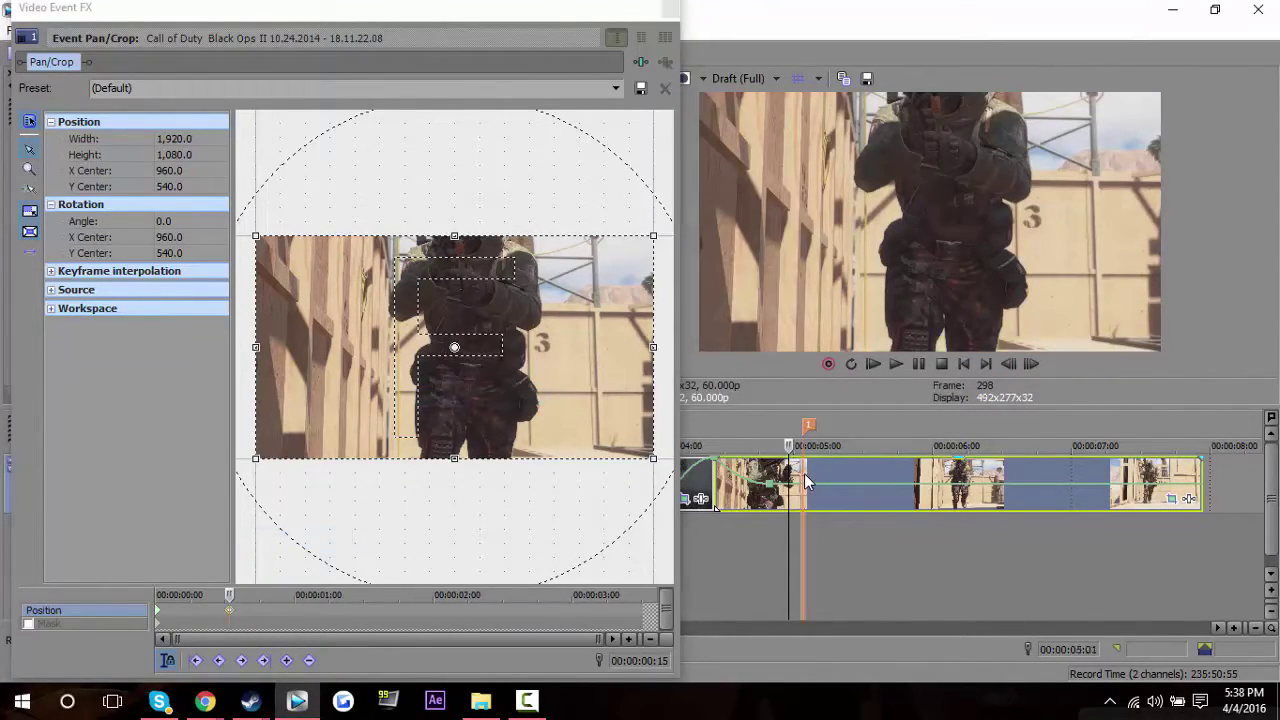
drag(256, 458, 266, 452)
right_click(345, 412)
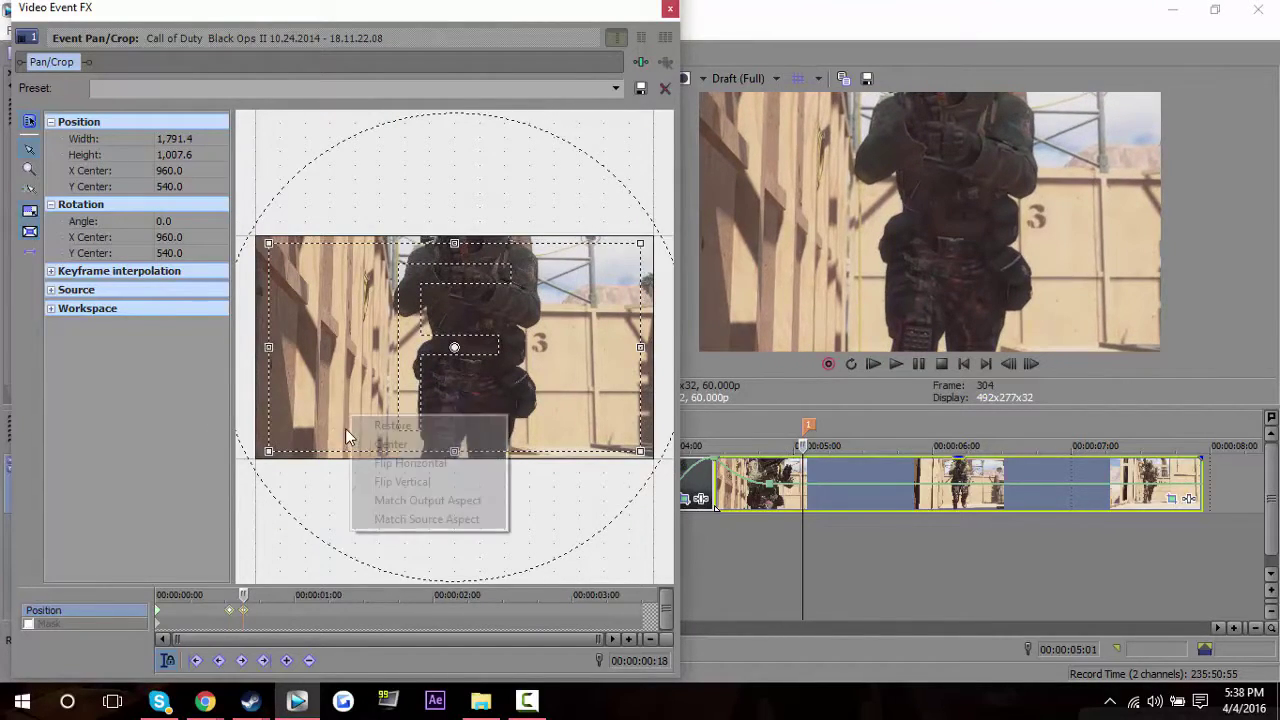
click(243, 612)
right_click(243, 612)
click(286, 519)
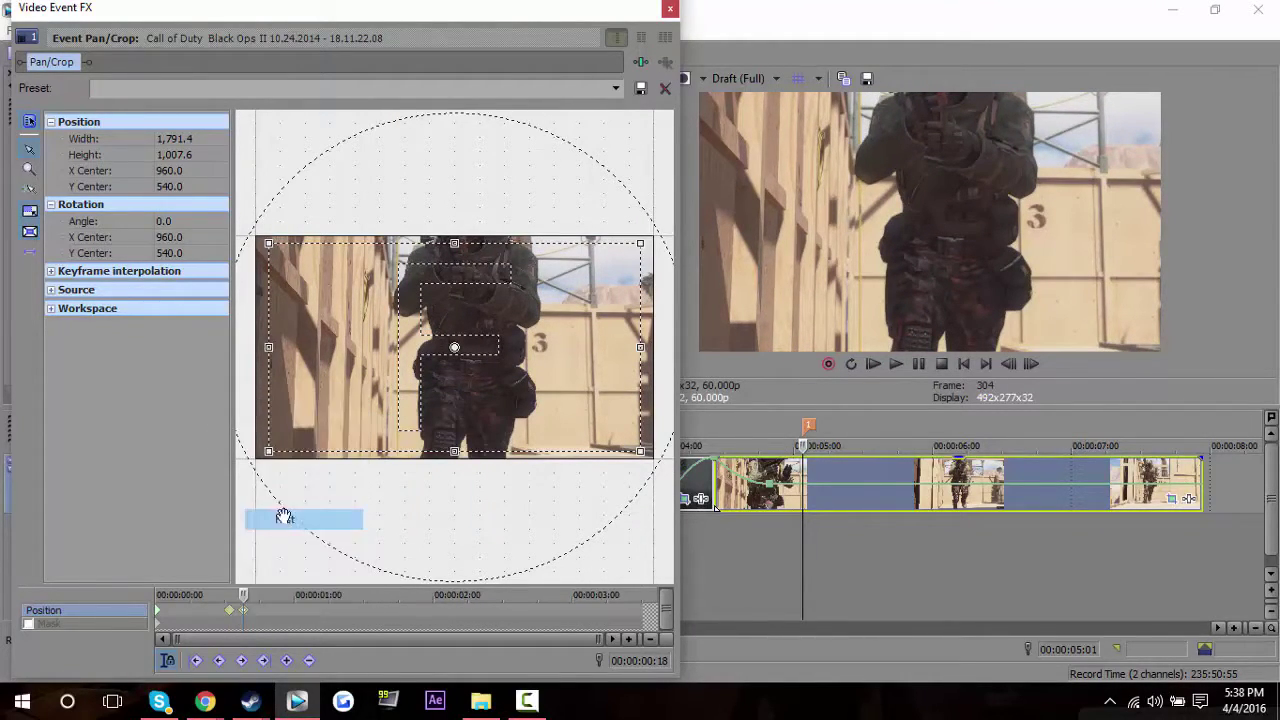
click(229, 612)
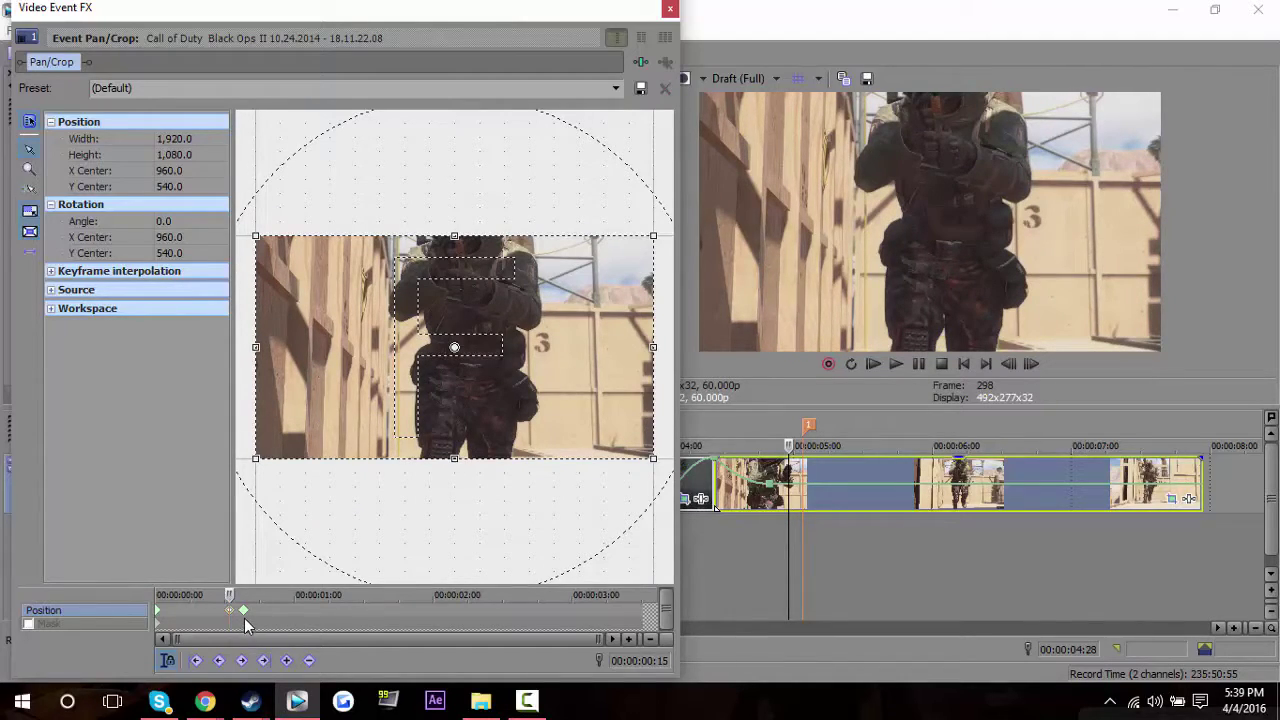
click(244, 618)
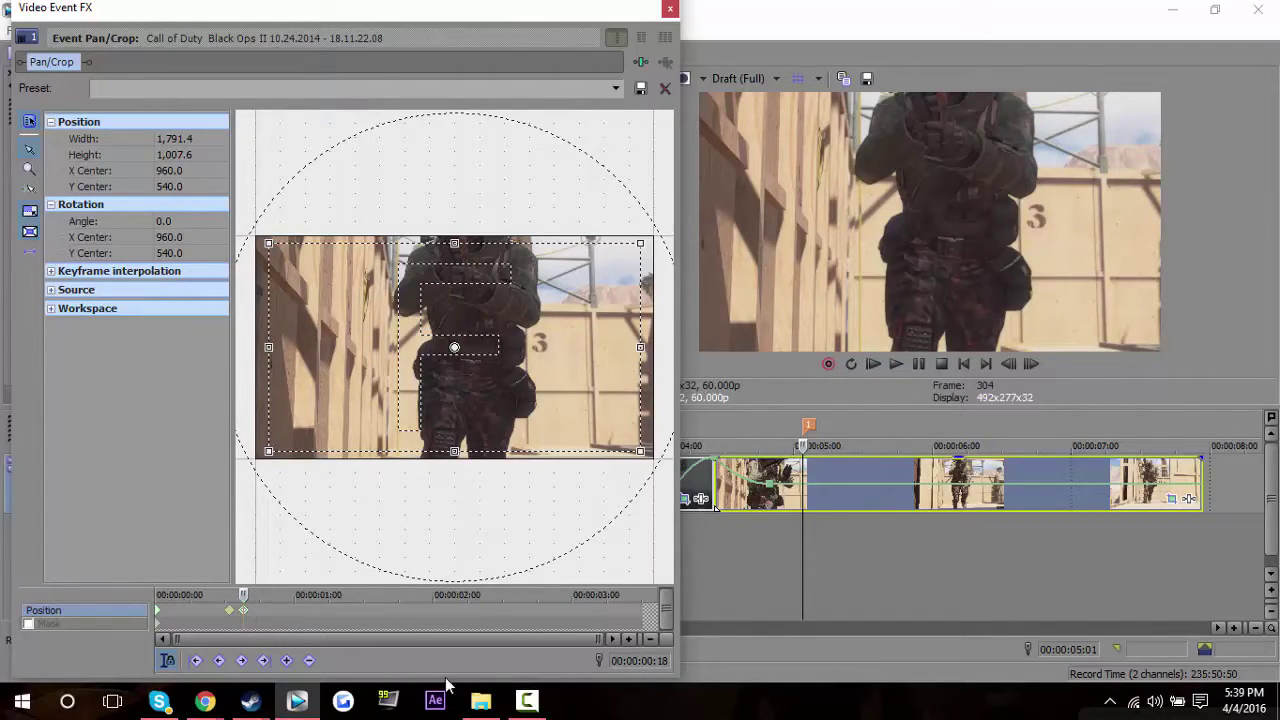
- Set a loop region around the cut between the clips and play it to review the transition
drag(734, 447, 776, 423)
key(space)
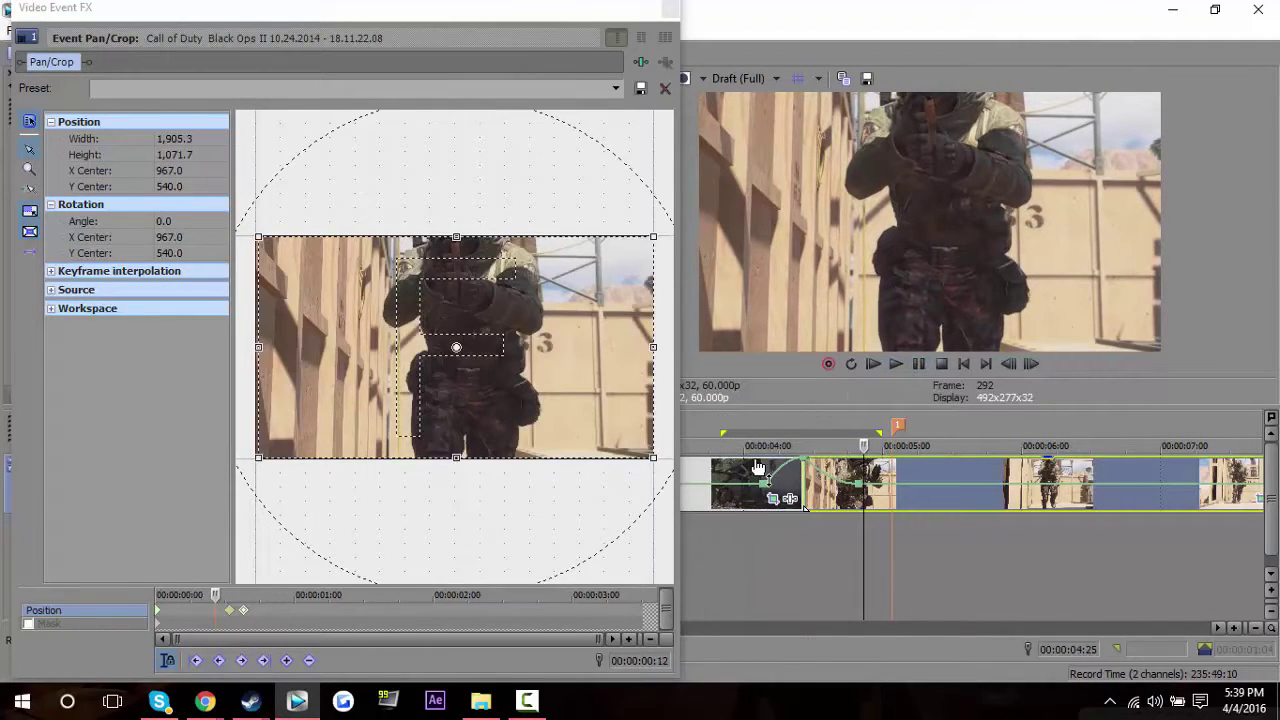
- Reopen Pan/Crop for the first clip, shift its two middle position keyframes slightly earlier, and play the looped transition again
click(760, 481)
click(773, 481)
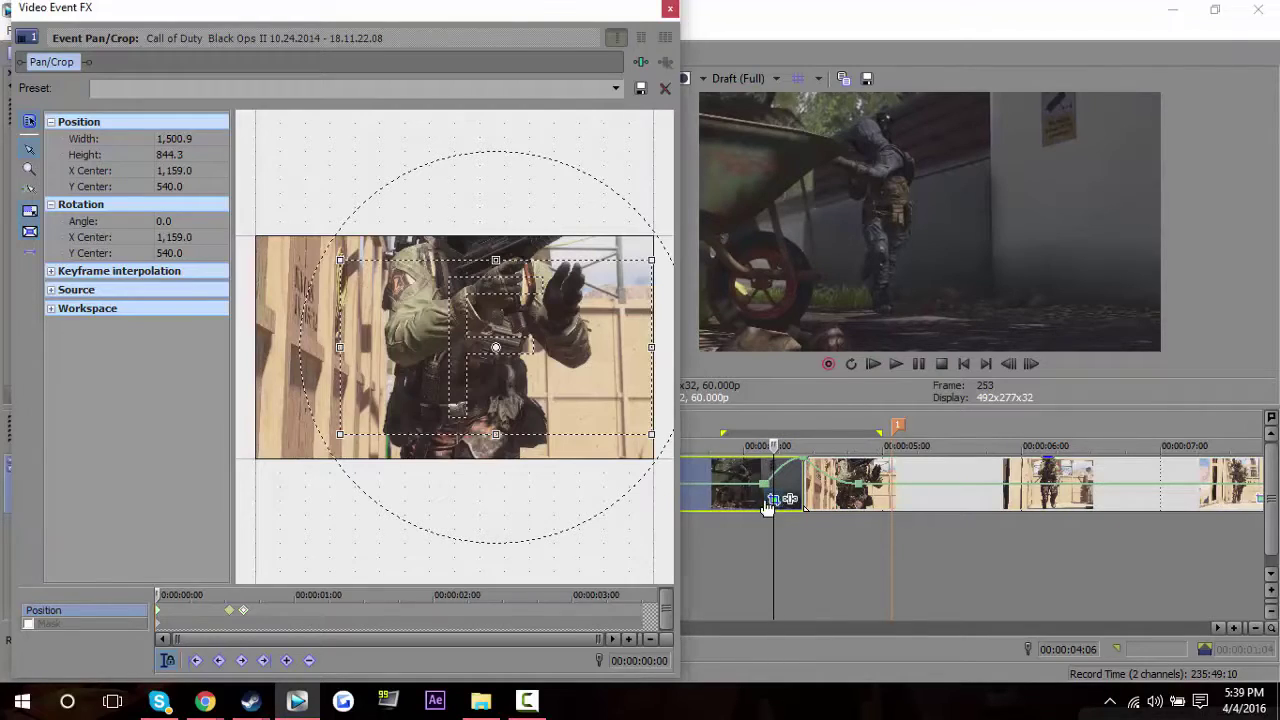
click(773, 498)
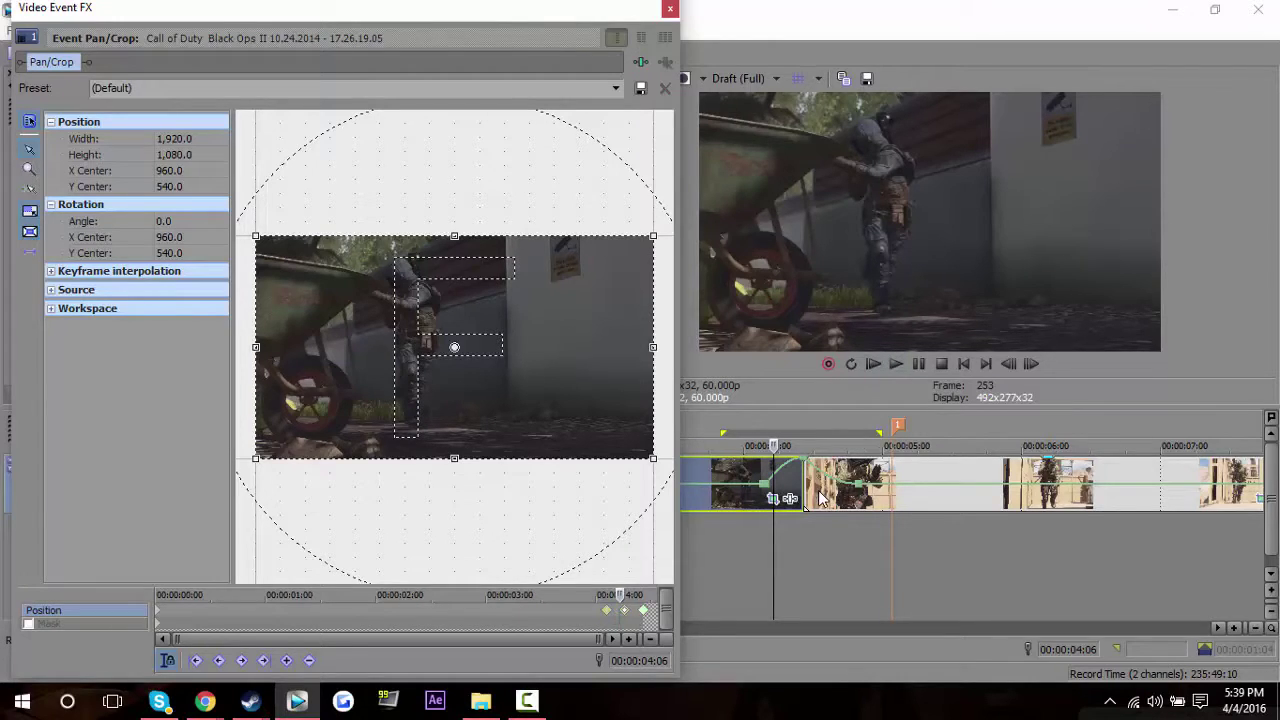
click(896, 365)
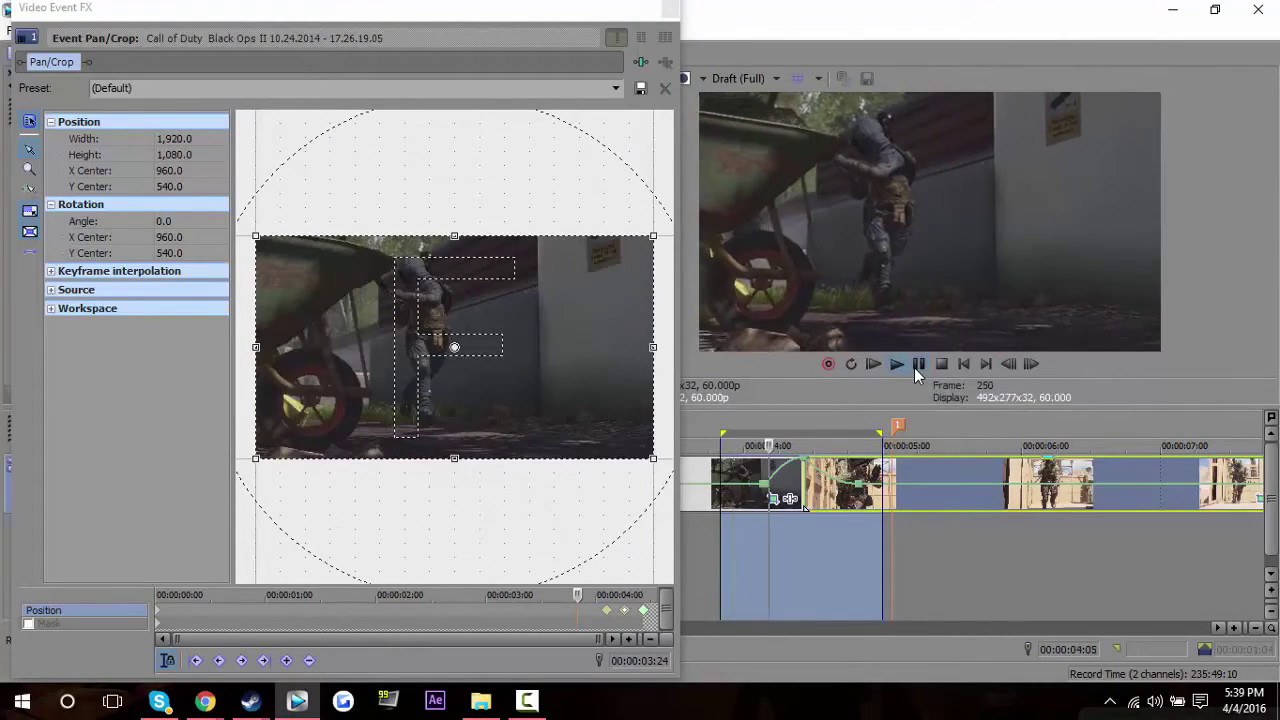
click(914, 365)
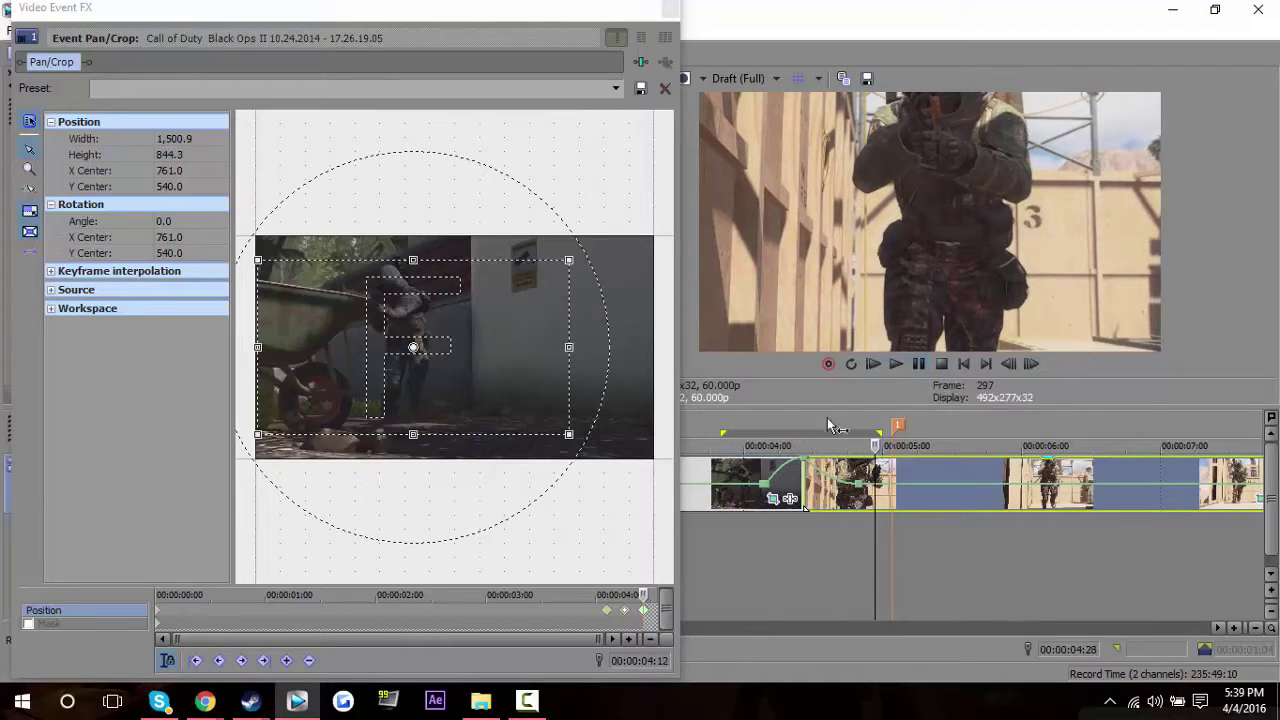